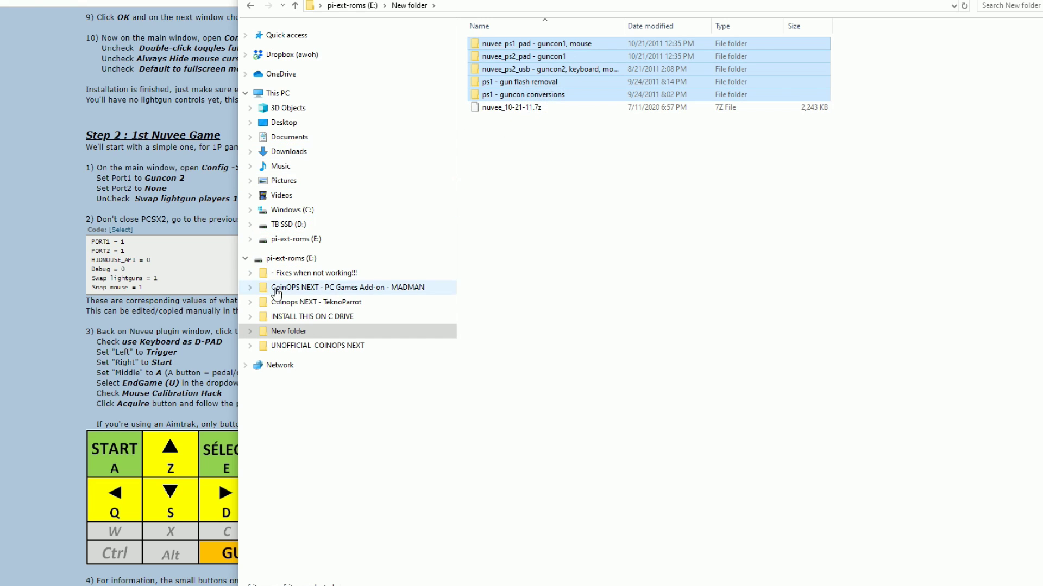
# Step: Open the Sony PlayStation 2 folder inside the emulators folder of UNOFFICIAL-COINOPS NEXT
pyautogui.click(305, 346)
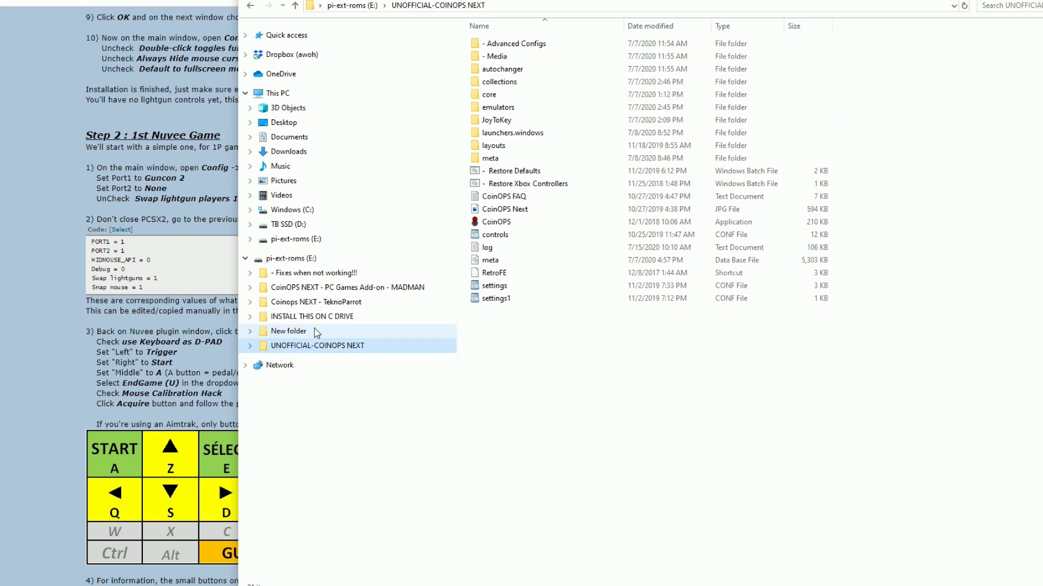
pyautogui.doubleClick(512, 107)
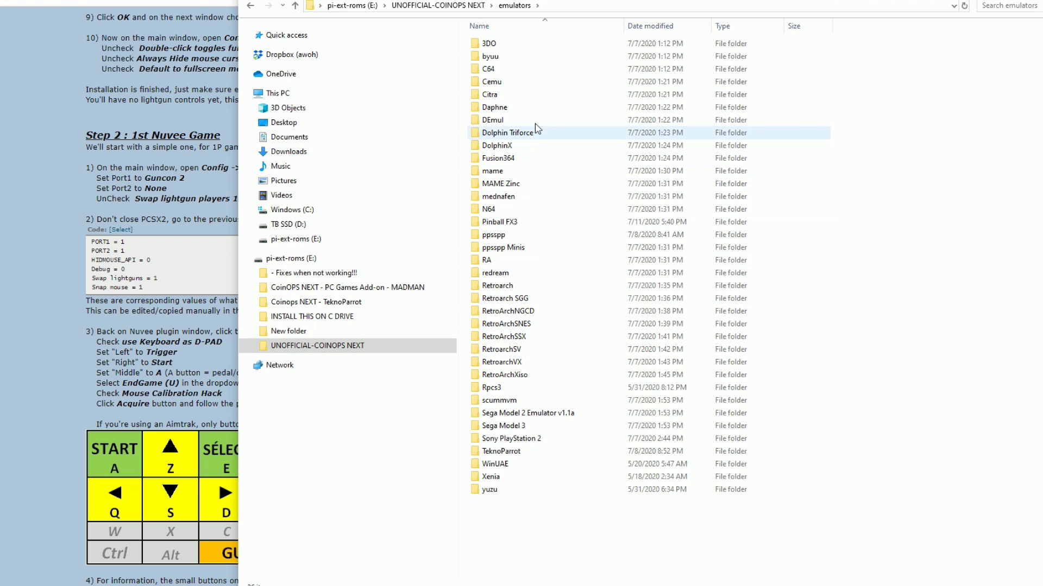
pyautogui.doubleClick(538, 438)
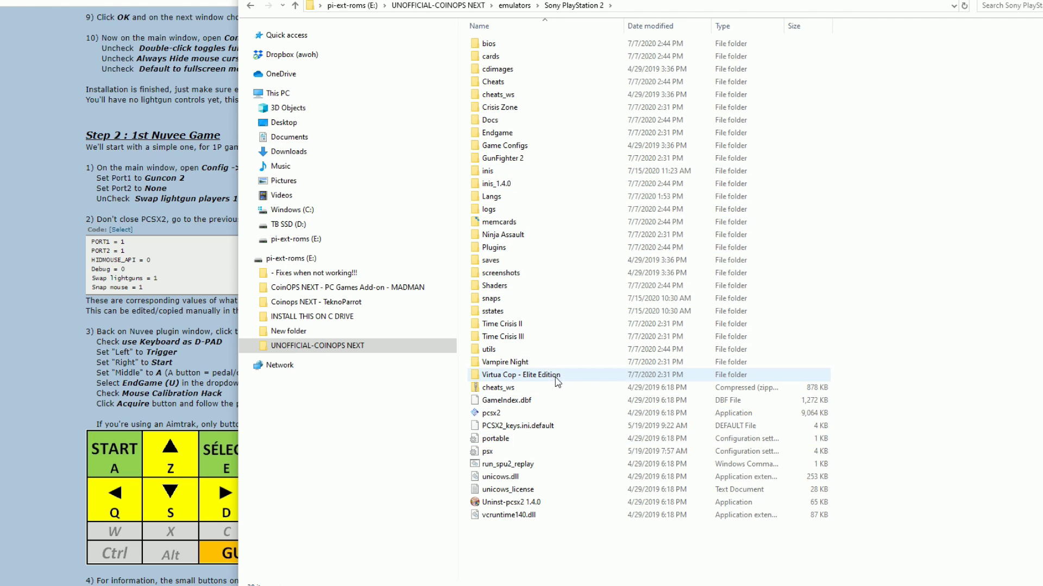
# Step: Look inside the Time Crisis II and Time Crisis III folders and return to the Sony PlayStation 2 folder
pyautogui.doubleClick(514, 323)
pyautogui.hotkey('alt', 'Left')
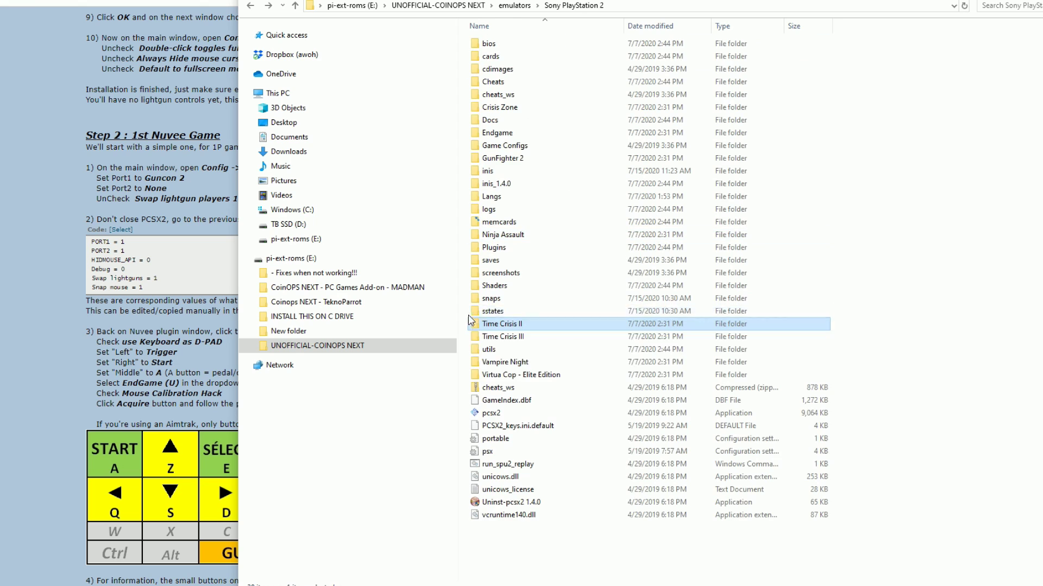
pyautogui.click(509, 335)
pyautogui.doubleClick(510, 337)
pyautogui.hotkey('alt', 'Left')
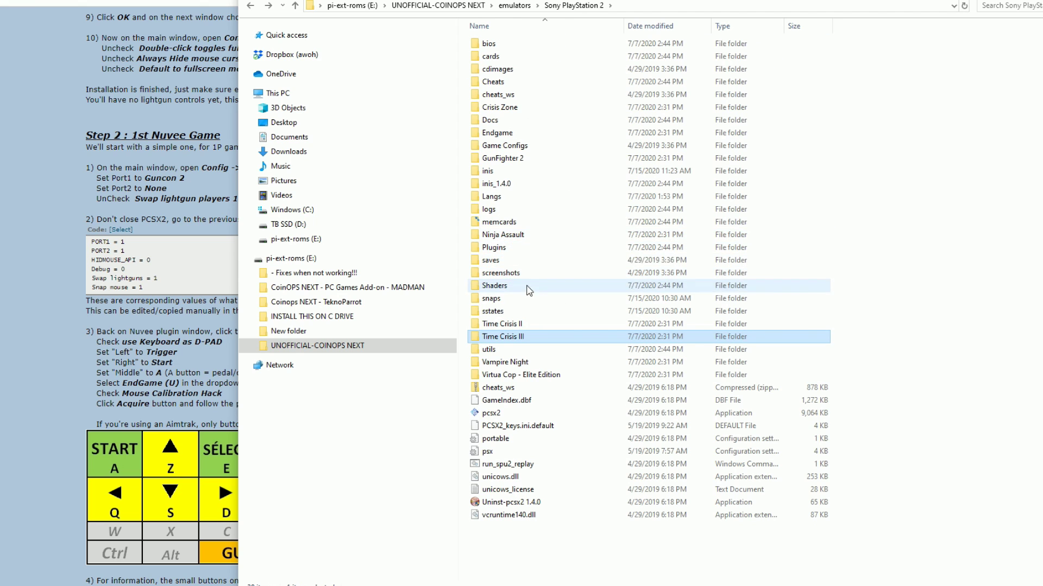
# Step: Check the nuvee_ps2_usb configuration files in the inis folder and return to the Sony PlayStation 2 folder
pyautogui.doubleClick(487, 172)
pyautogui.click(534, 145)
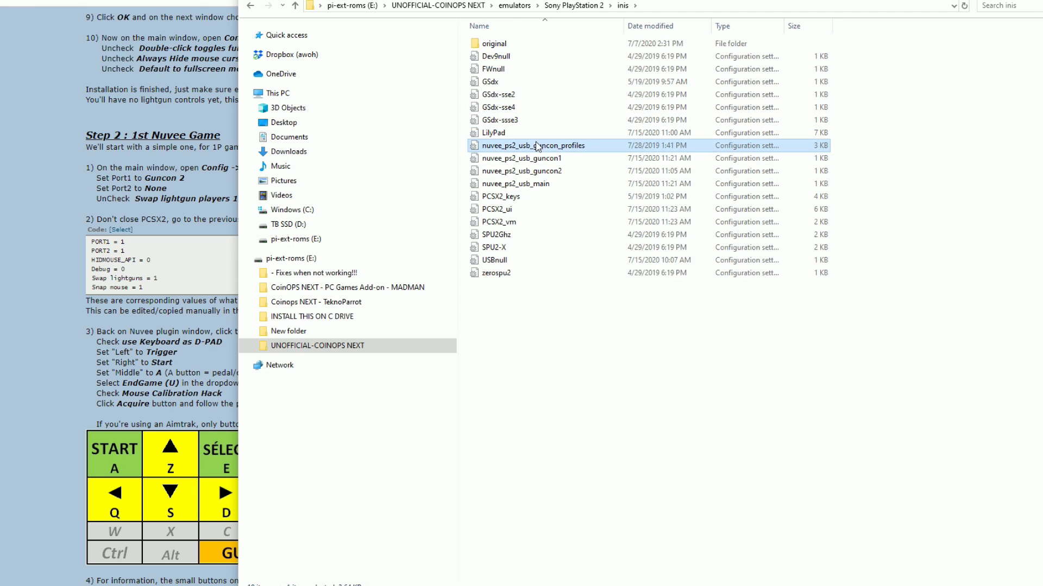
pyautogui.keyDown('shift'); pyautogui.click(542, 184); pyautogui.keyUp('shift')
pyautogui.click(616, 344)
pyautogui.hotkey('alt', 'Left')
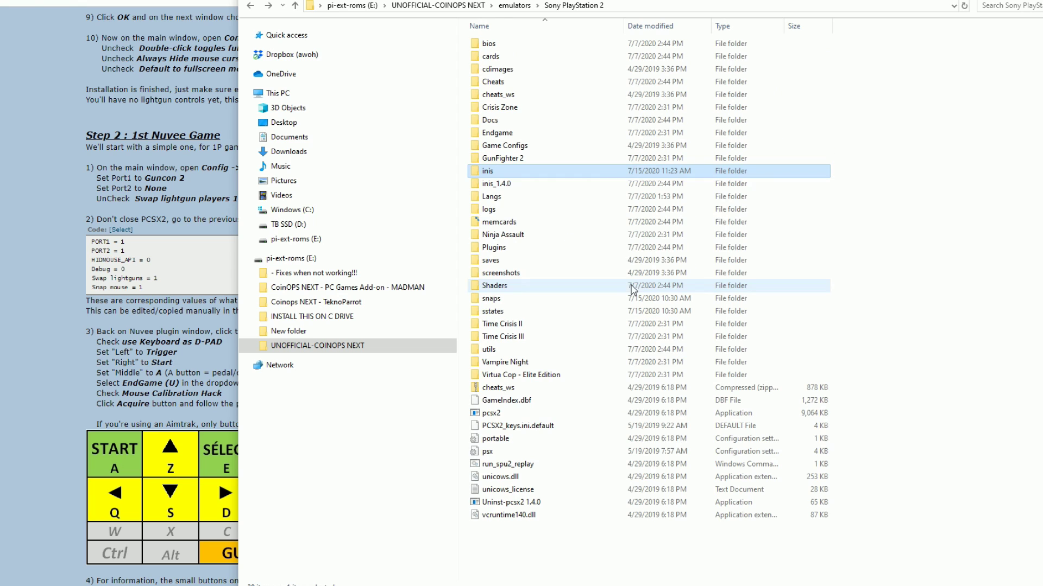
# Step: Locate nuvee_ps2_usb.dll in the Plugins folder and review the installation steps in the web guide
pyautogui.doubleClick(531, 248)
pyautogui.click(533, 248)
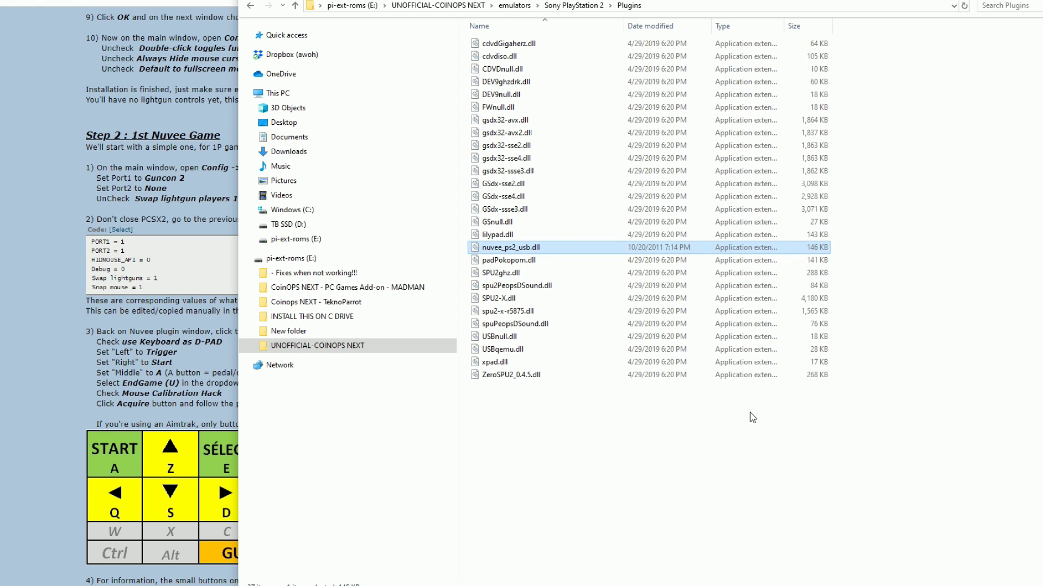
pyautogui.click(101, 213)
pyautogui.scroll(5, 135, 245)
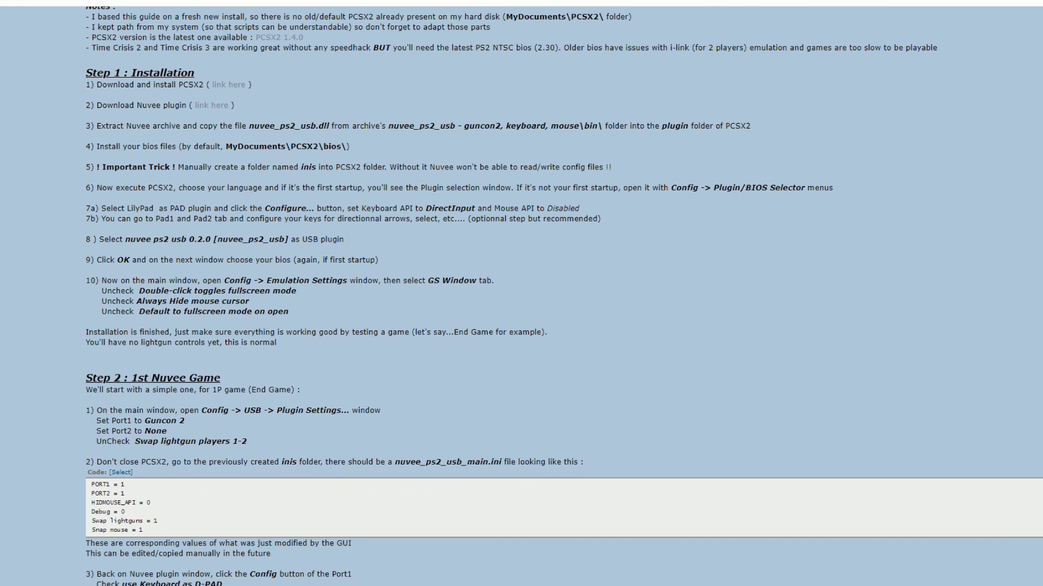
# Step: Switch back to File Explorer and launch PCSX2 from the Sony PlayStation 2 folder
pyautogui.hotkey('alt', 'Tab')
pyautogui.hotkey('alt', 'Left')
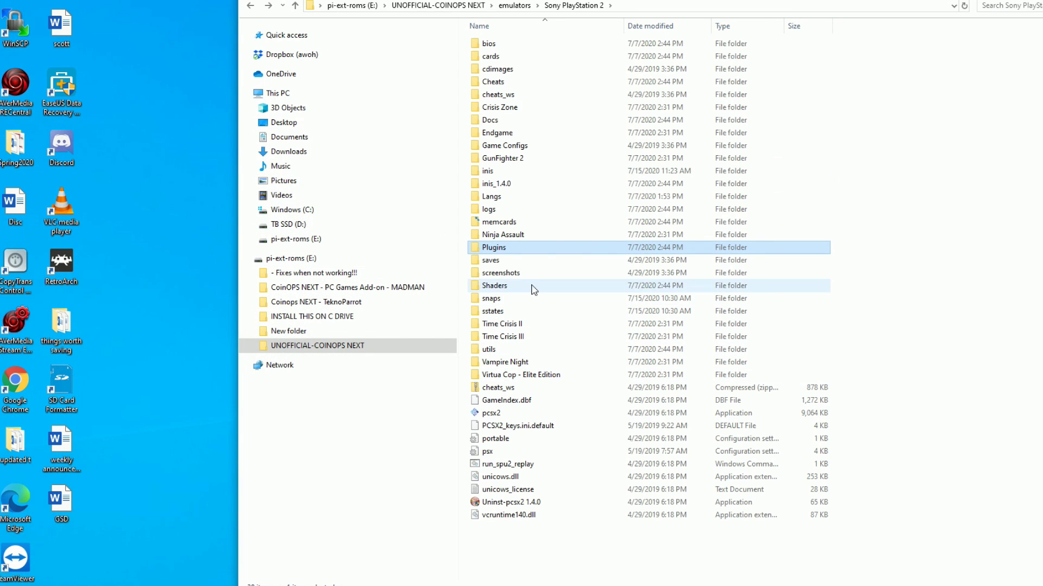
pyautogui.doubleClick(510, 414)
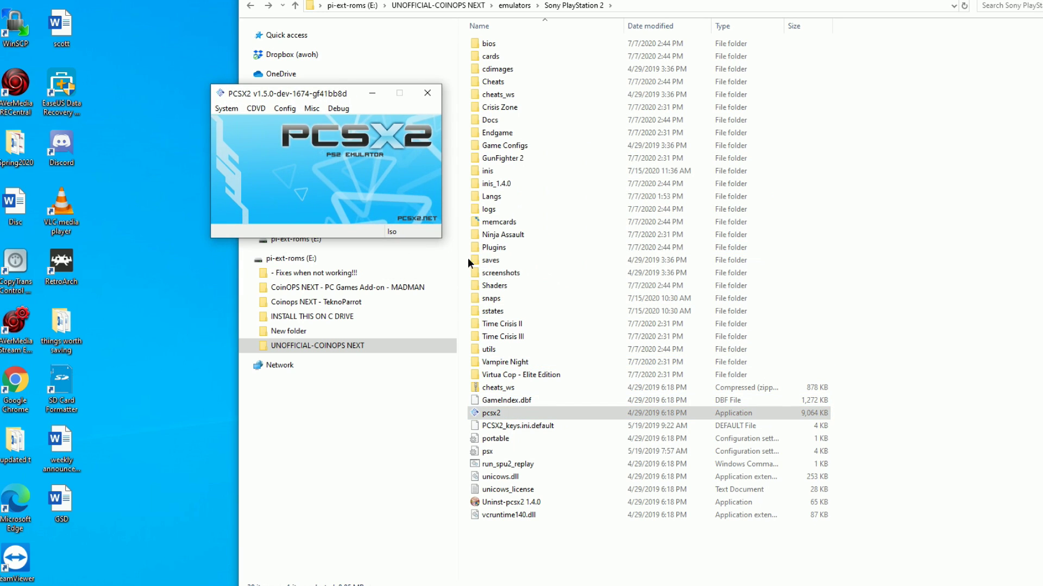
# Step: Toggle Always hide mouse cursor and Default to fullscreen mode on open in the GS Window settings, restore both, and apply
pyautogui.click(228, 109)
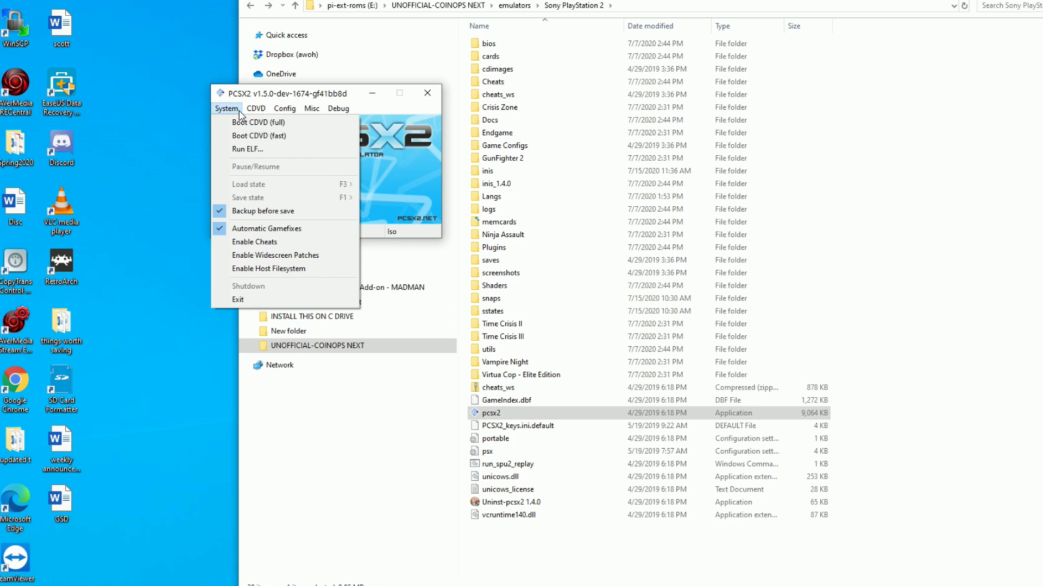
pyautogui.click(296, 122)
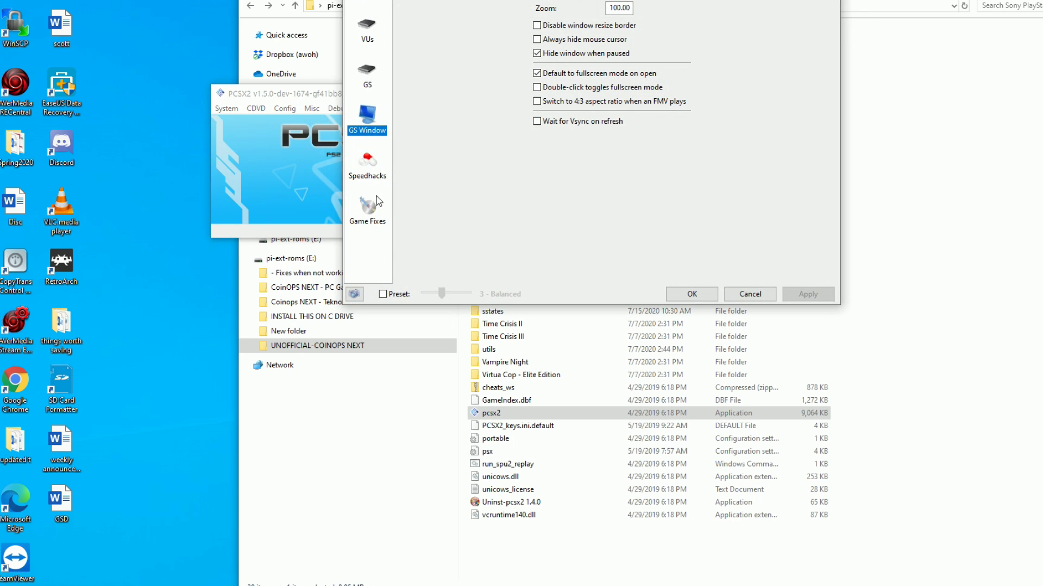
pyautogui.click(536, 39)
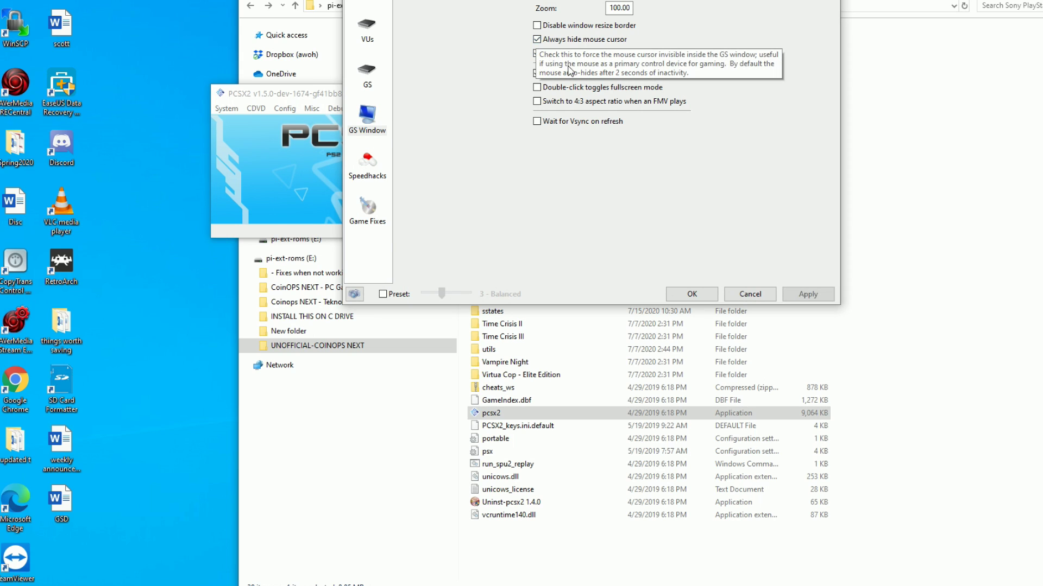
pyautogui.click(537, 39)
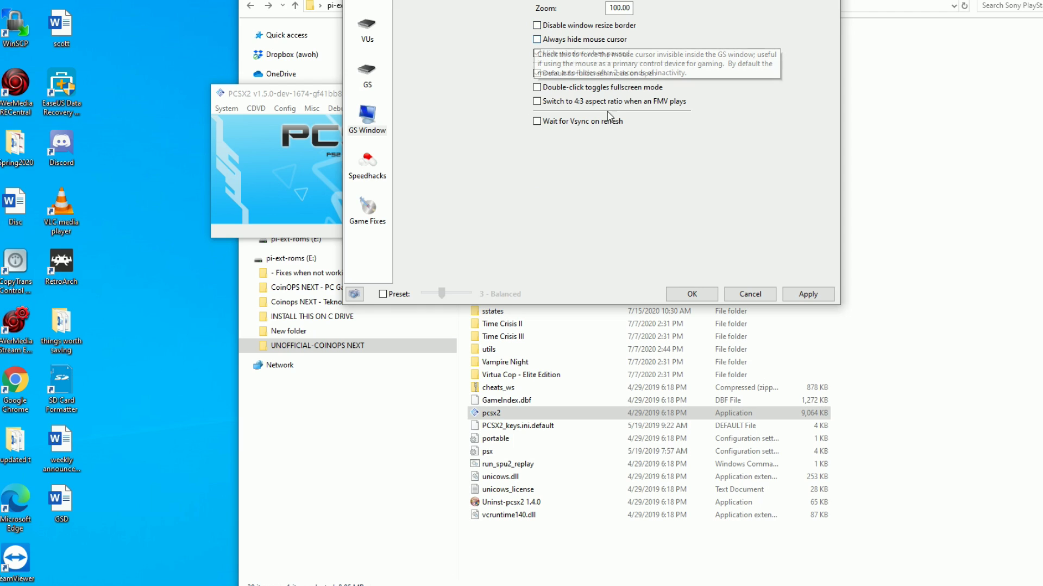
pyautogui.click(537, 74)
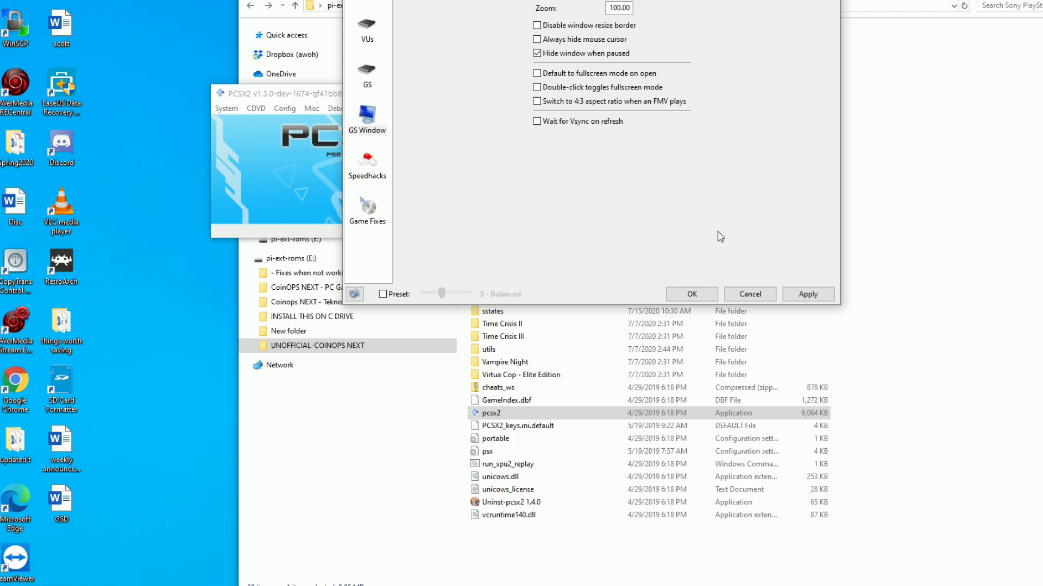
pyautogui.click(539, 76)
pyautogui.click(808, 294)
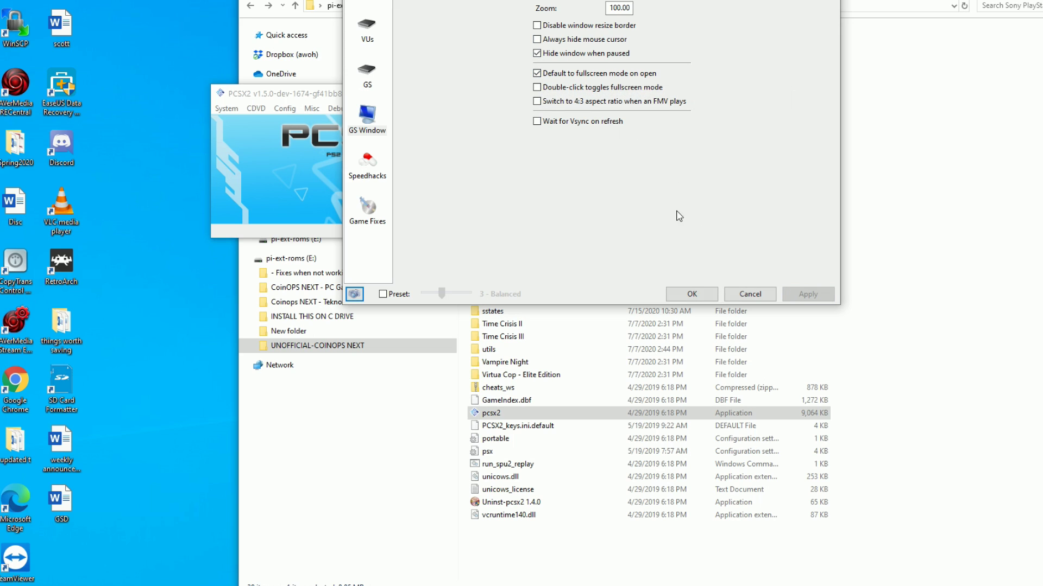
pyautogui.click(689, 293)
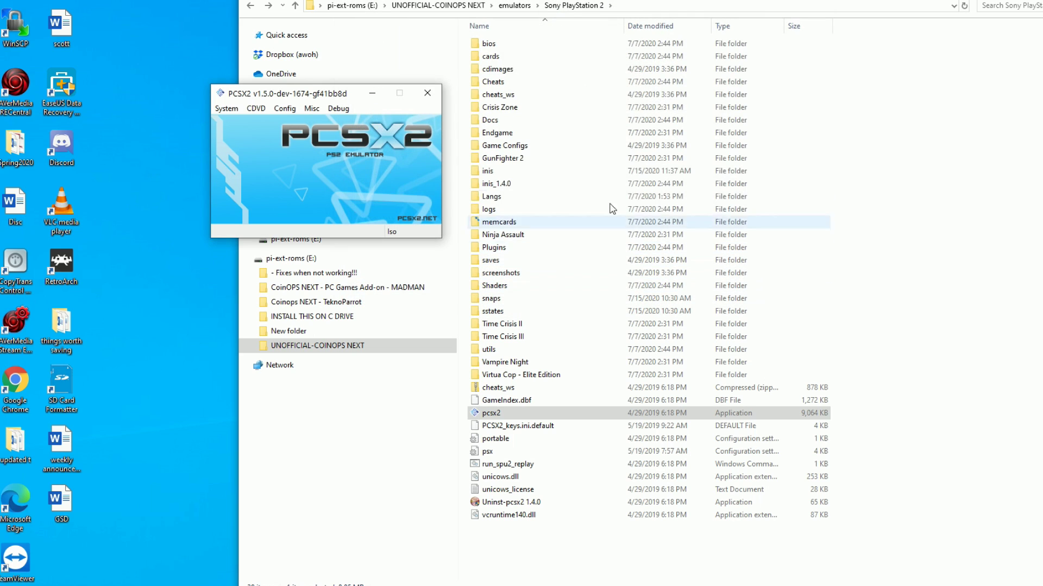
# Step: Open the plugin and BIOS selector and review the selected BIOS rom and the assigned plugins
pyautogui.click(294, 109)
pyautogui.click(323, 149)
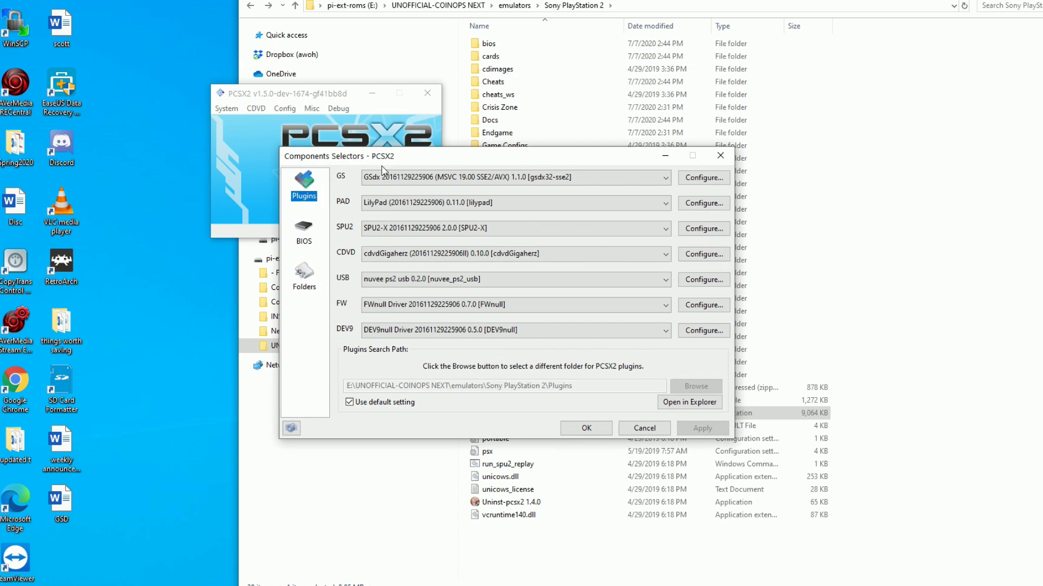
pyautogui.click(303, 239)
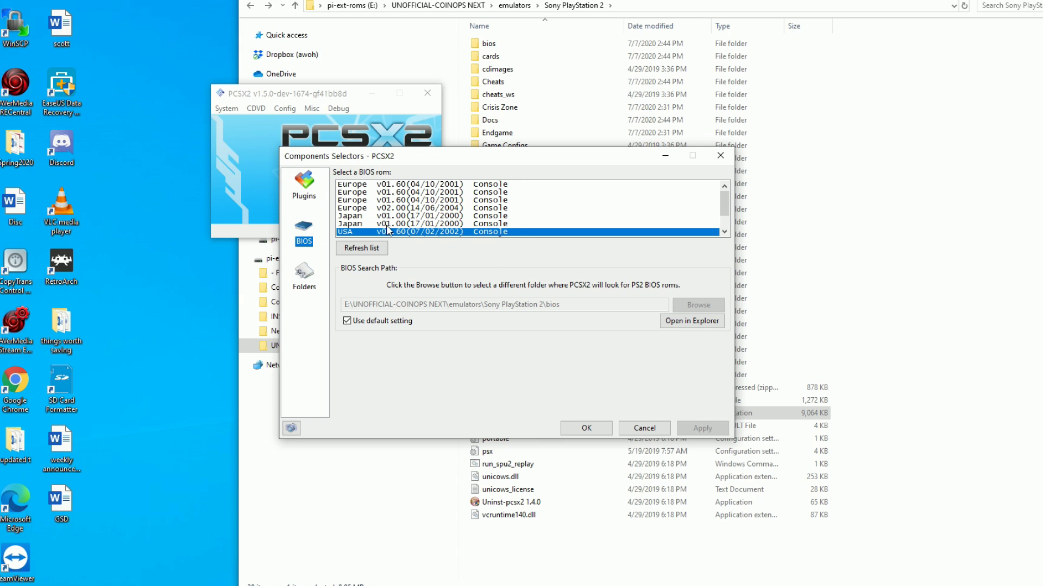
pyautogui.click(306, 191)
pyautogui.click(307, 229)
pyautogui.click(312, 191)
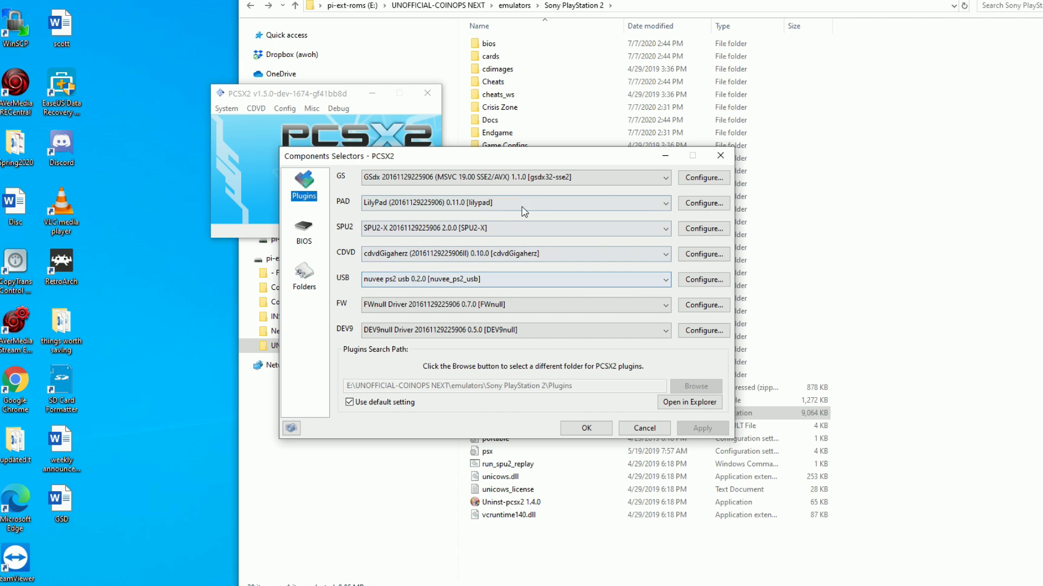
# Step: Check the available PAD plugins and review the Keyboard API and Mouse API options in the LilyPad settings
pyautogui.click(659, 205)
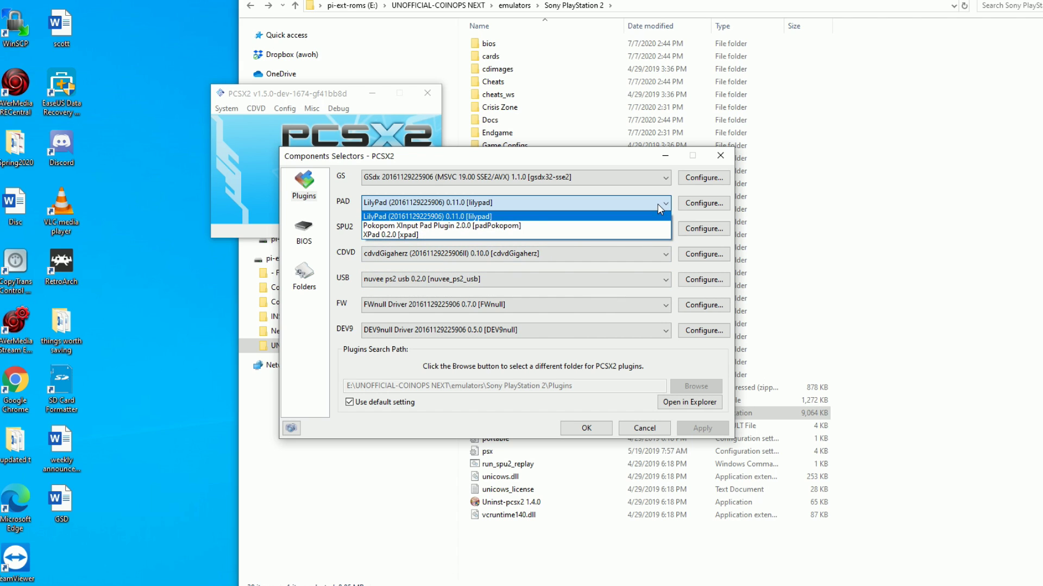
pyautogui.click(659, 206)
pyautogui.click(704, 203)
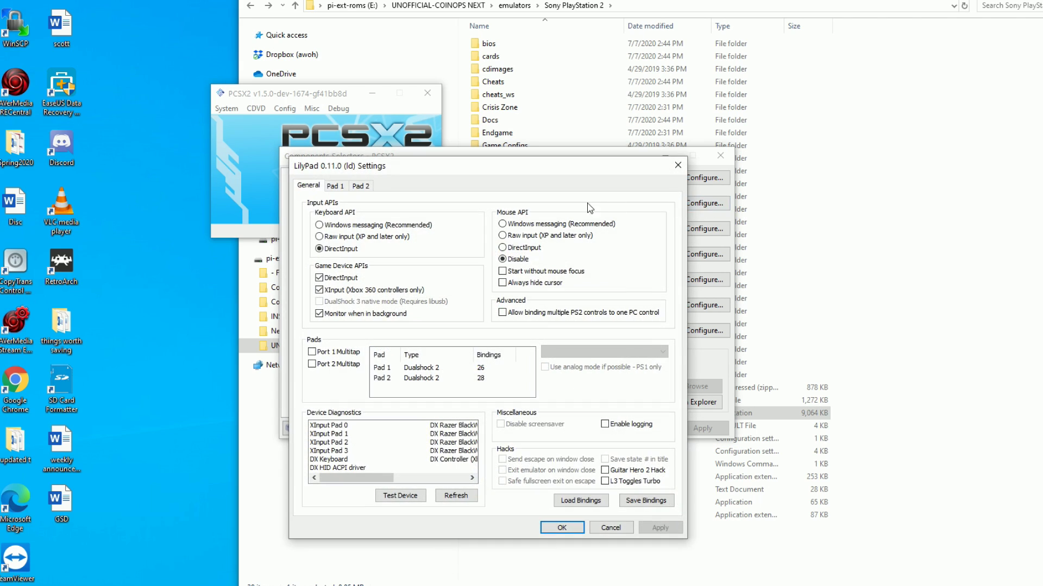
pyautogui.click(676, 166)
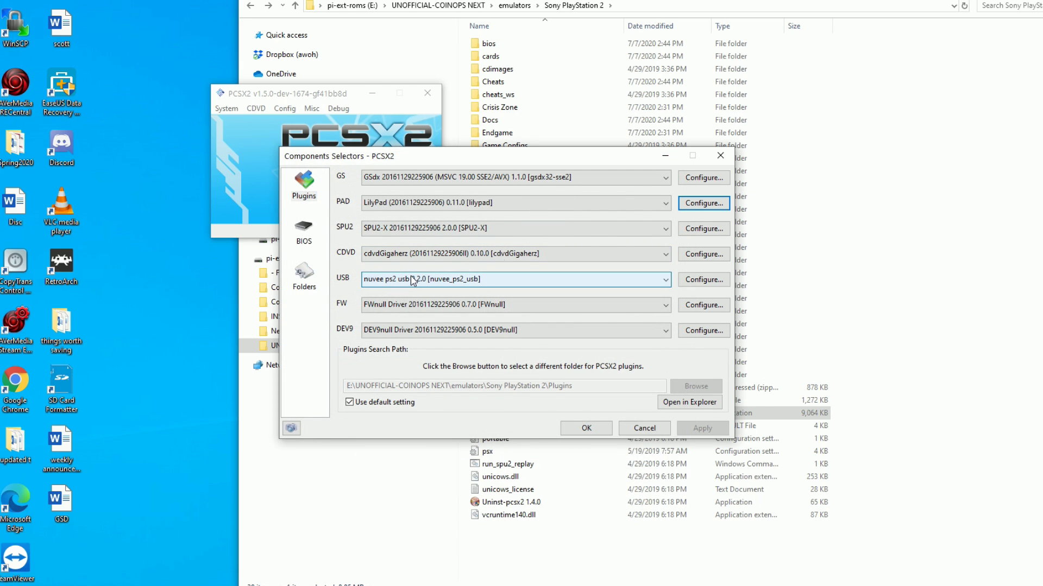
pyautogui.click(695, 205)
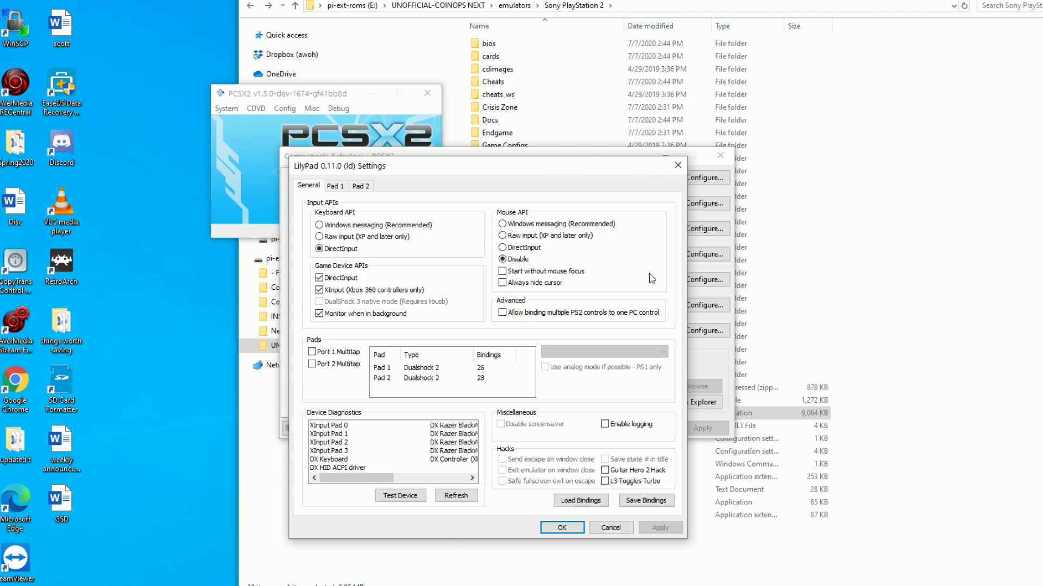
pyautogui.click(562, 527)
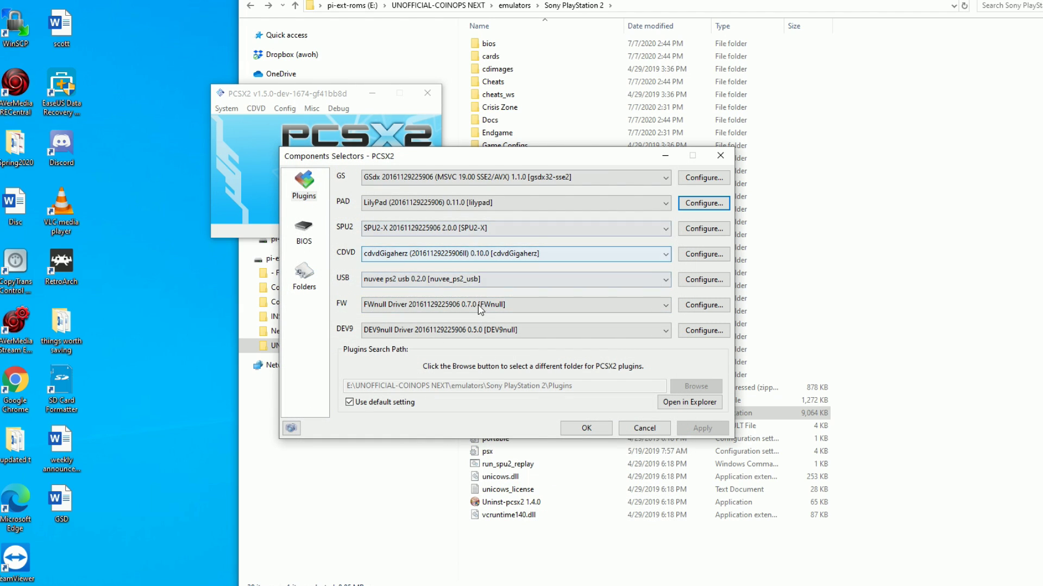
# Step: Select nuvee ps2 usb 0.2.0 as the USB plugin and open its controller type settings
pyautogui.click(477, 280)
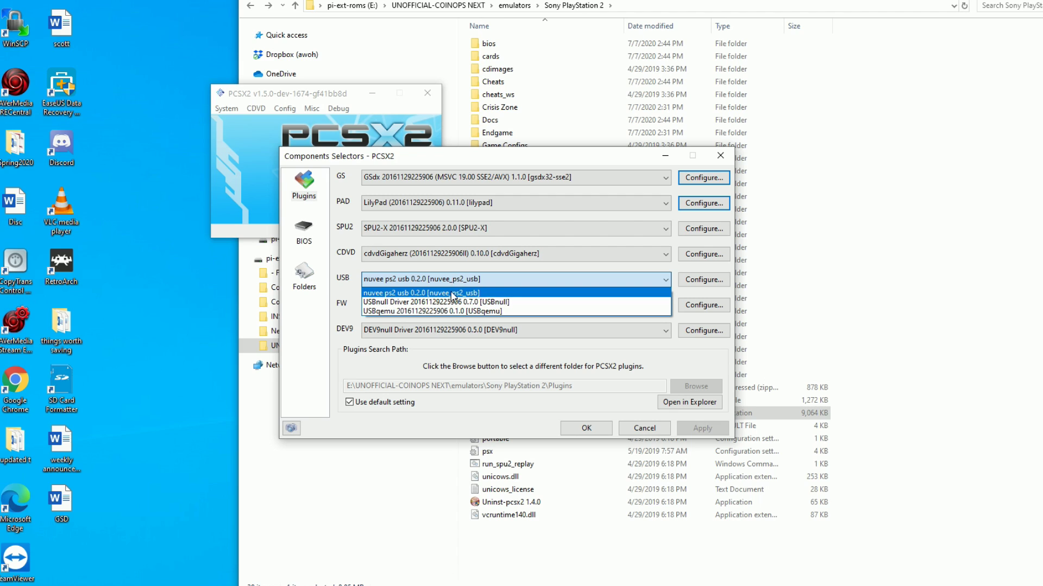
pyautogui.click(426, 294)
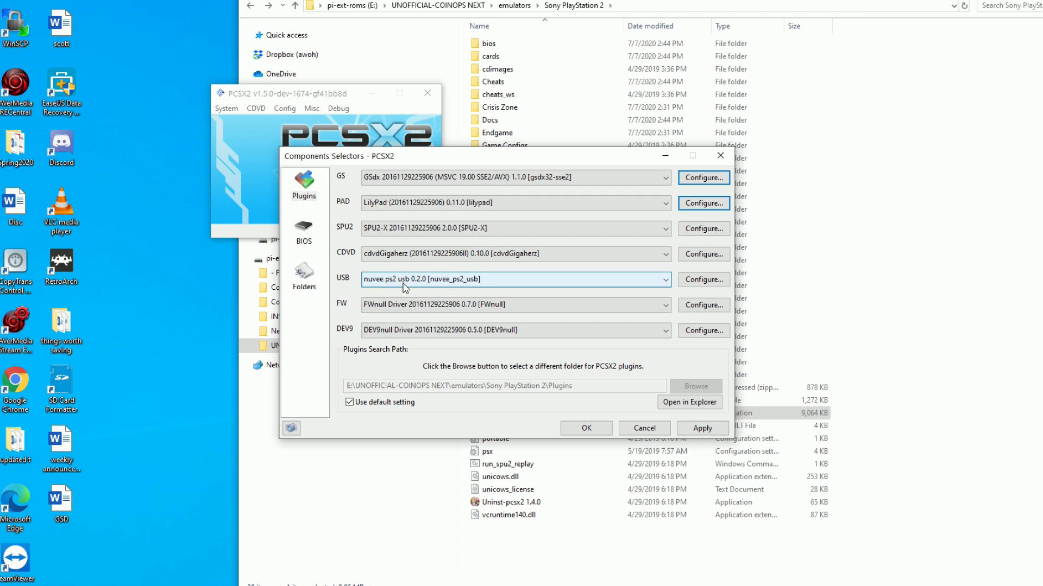
pyautogui.click(701, 280)
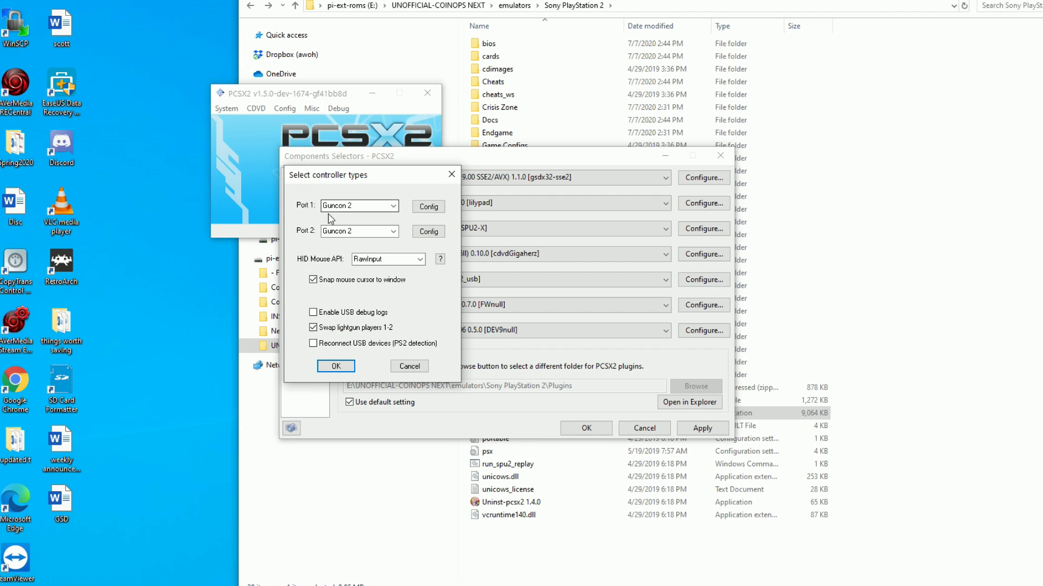
# Step: Set the Port 2 controller type to None for a single-player lightgun setup
pyautogui.click(394, 233)
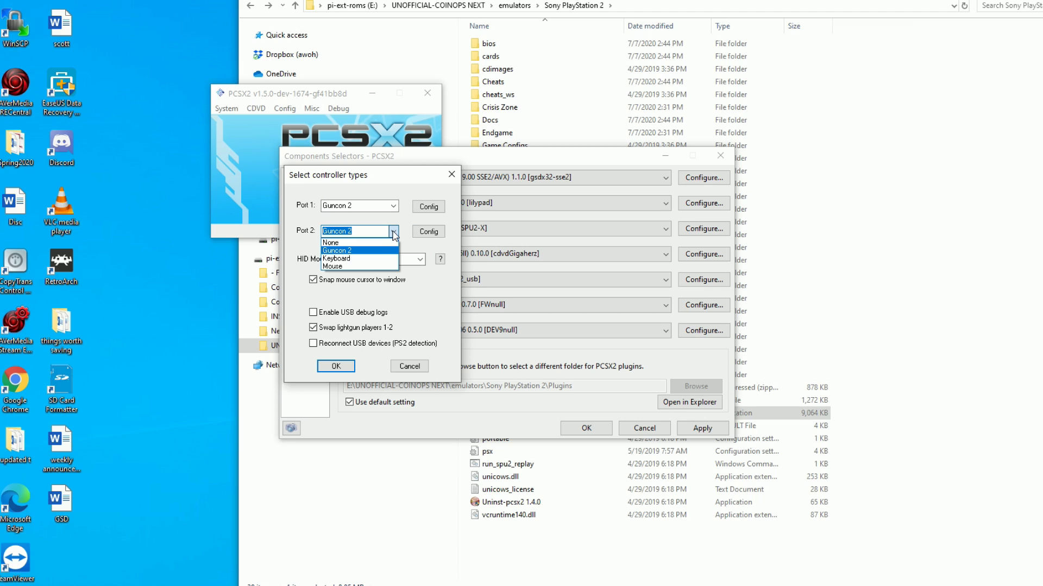
pyautogui.click(374, 243)
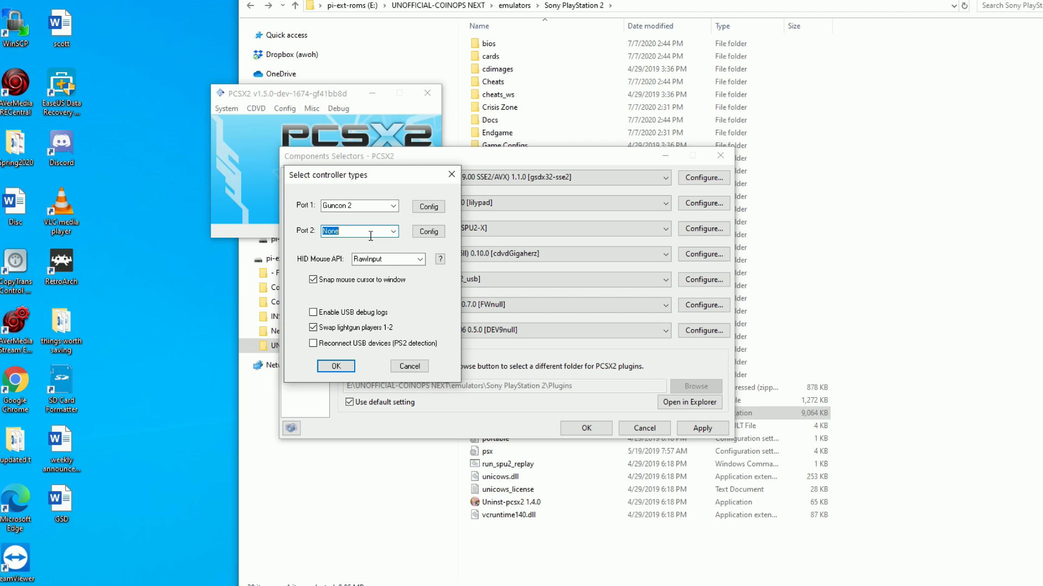
pyautogui.click(393, 234)
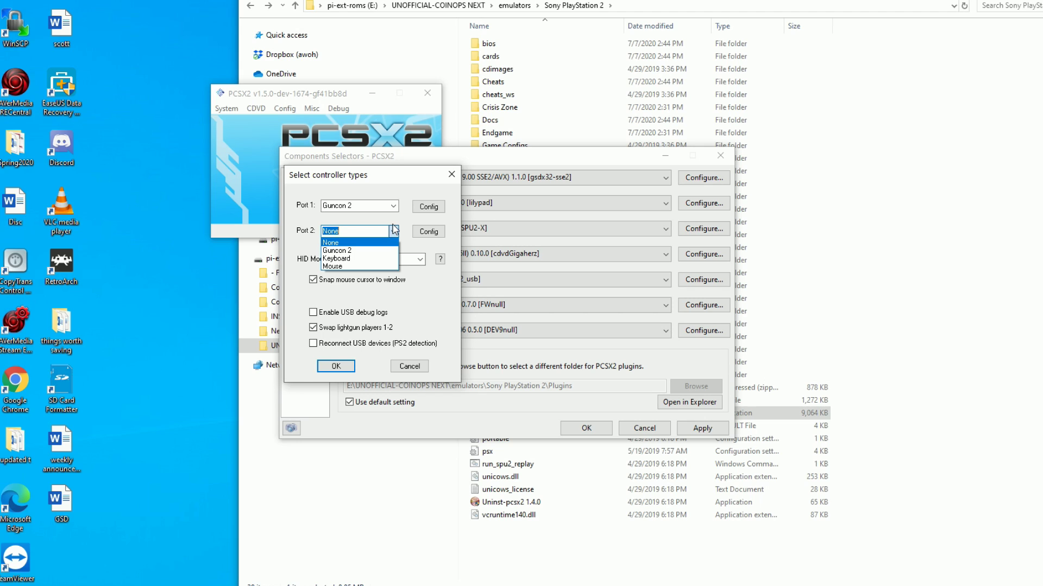
pyautogui.click(387, 251)
pyautogui.click(394, 231)
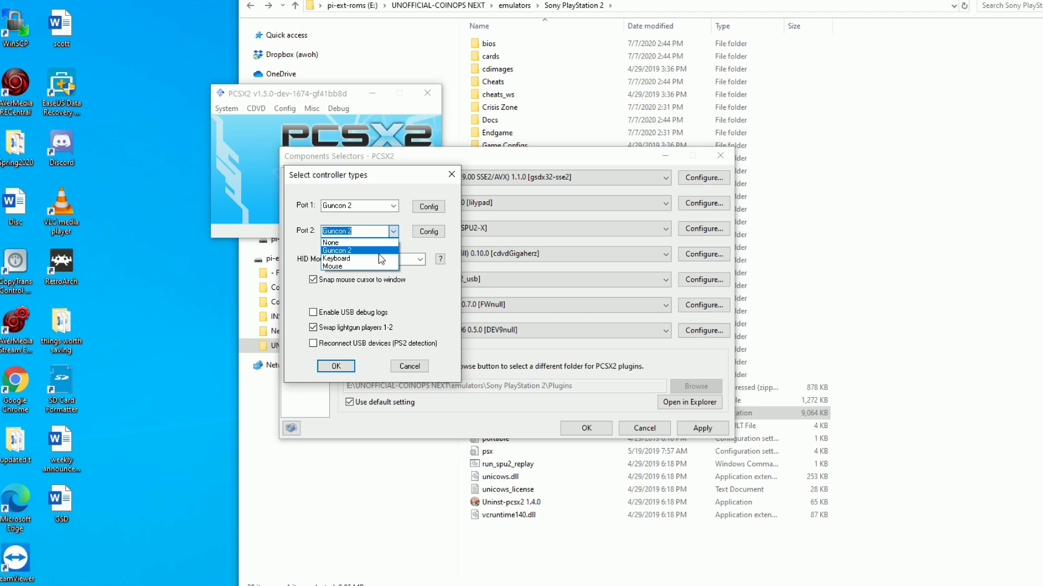
pyautogui.click(376, 244)
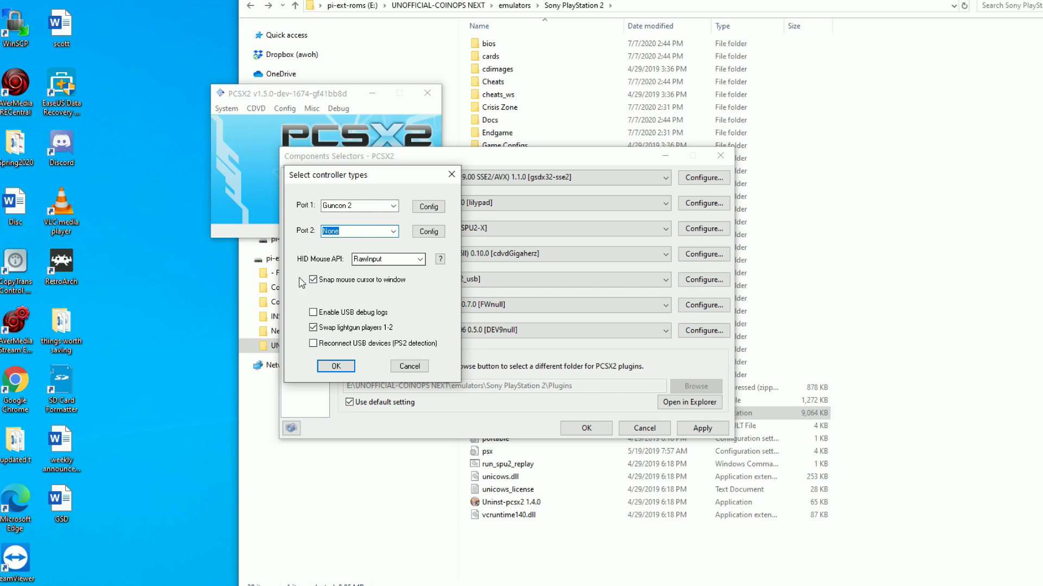
# Step: Open the Port 1 Guncon 2 settings, try the Time Crisis 3 (U) alignment profile and switch it to Starsky & Hutch (U)
pyautogui.click(426, 207)
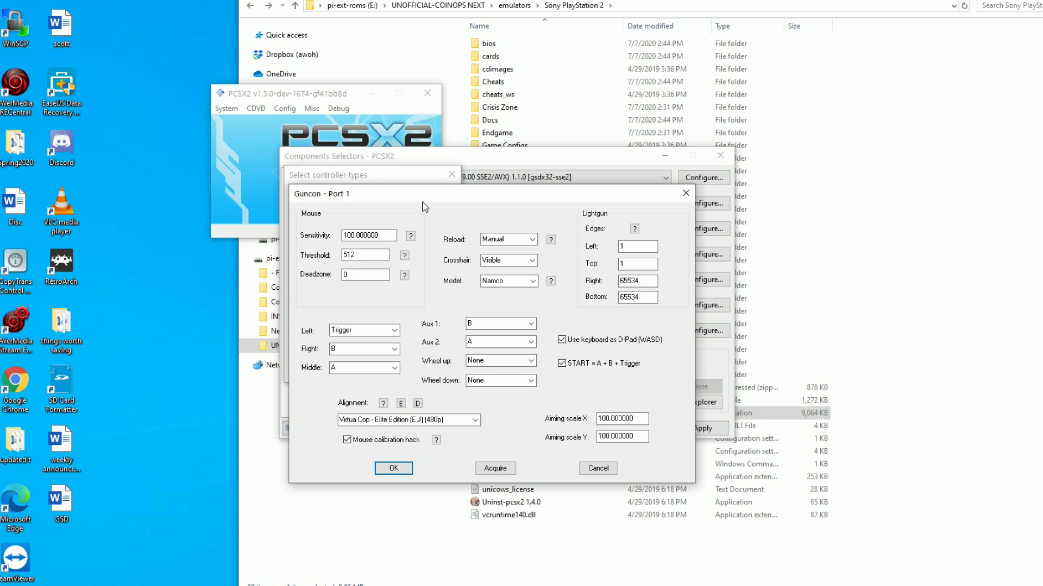
pyautogui.click(474, 419)
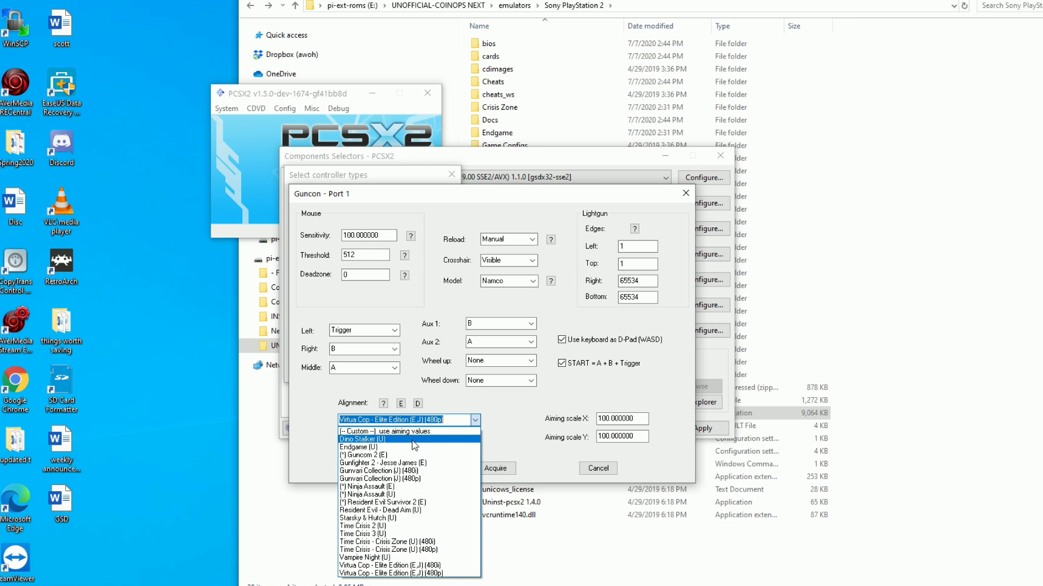
pyautogui.click(485, 218)
pyautogui.moveTo(419, 193); pyautogui.dragTo(343, 29)
pyautogui.click(398, 259)
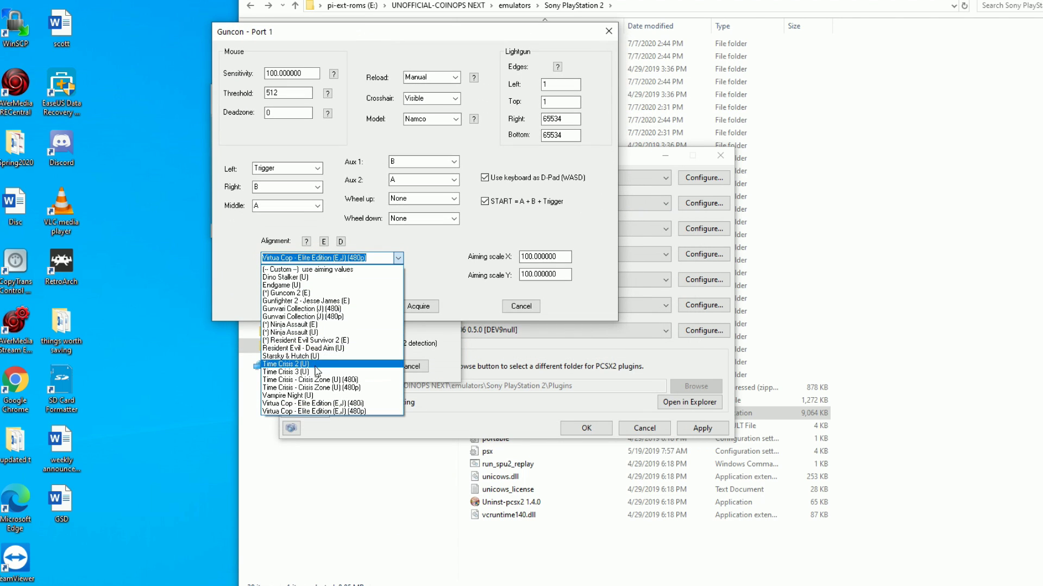
pyautogui.click(321, 372)
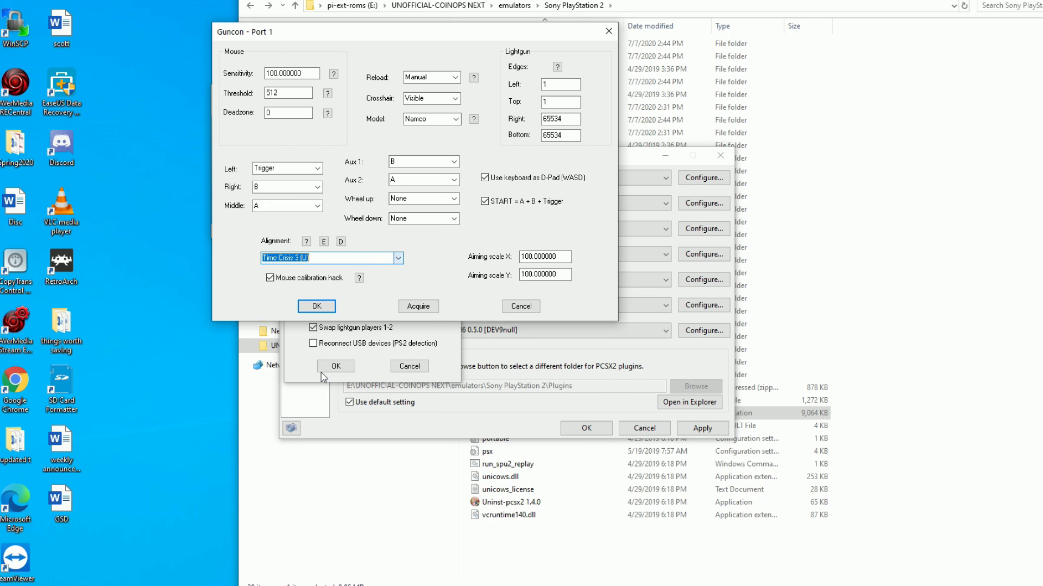
pyautogui.click(400, 258)
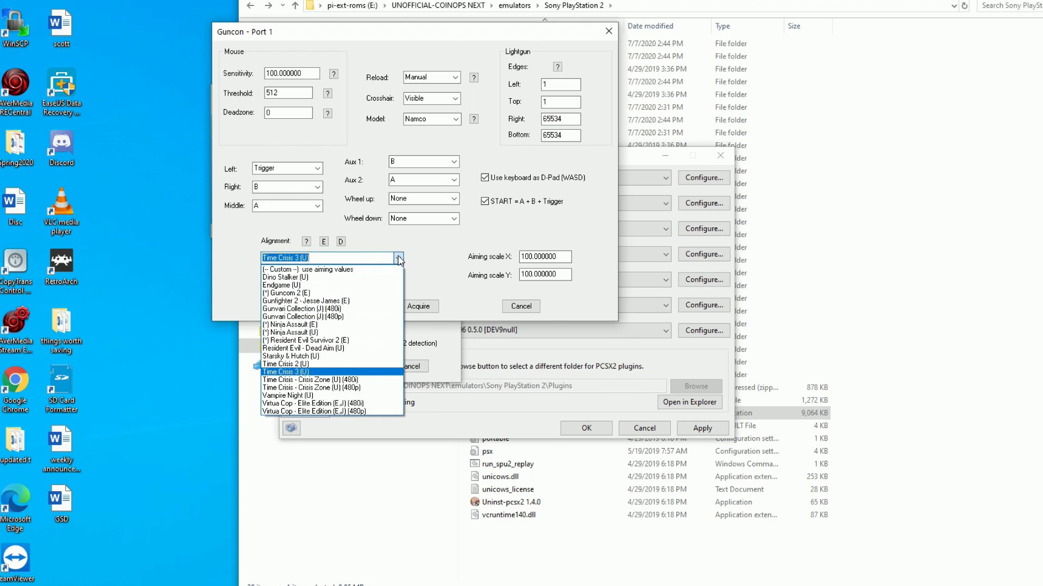
pyautogui.click(326, 358)
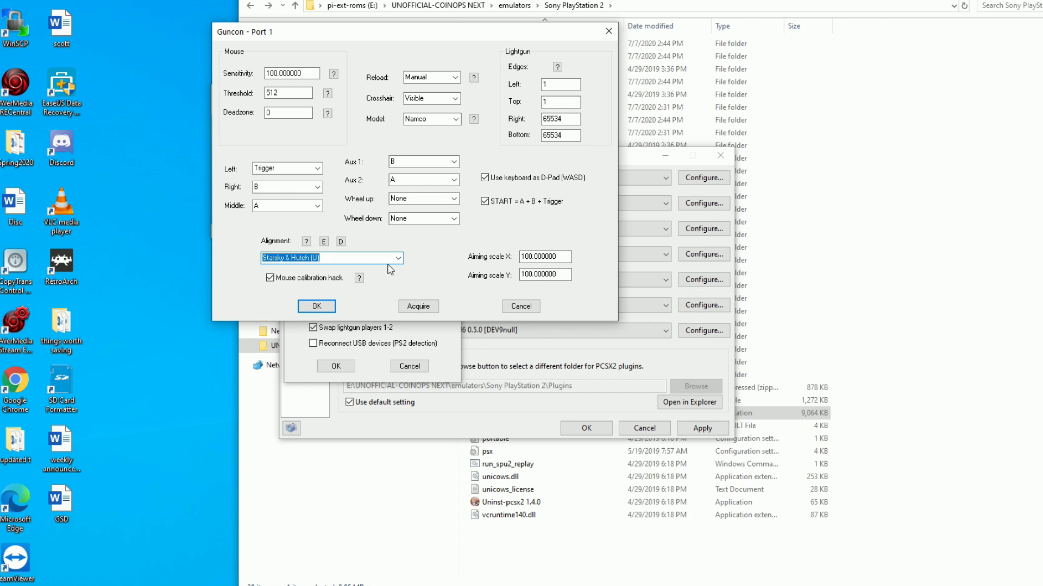
# Step: Read the gun edges note and review the Reload and Crosshair options in the Port 1 Guncon settings
pyautogui.click(557, 66)
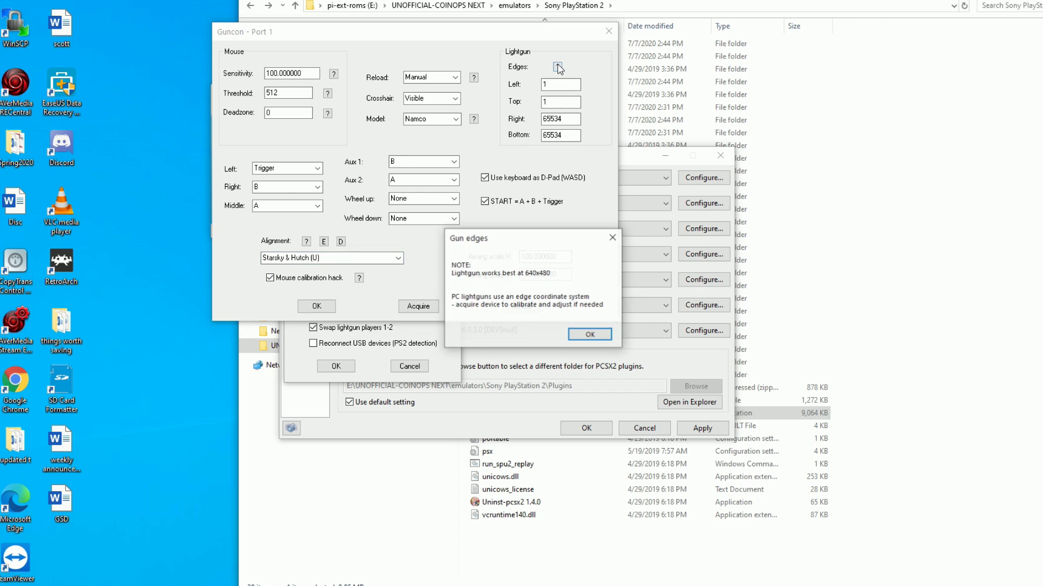
pyautogui.click(590, 335)
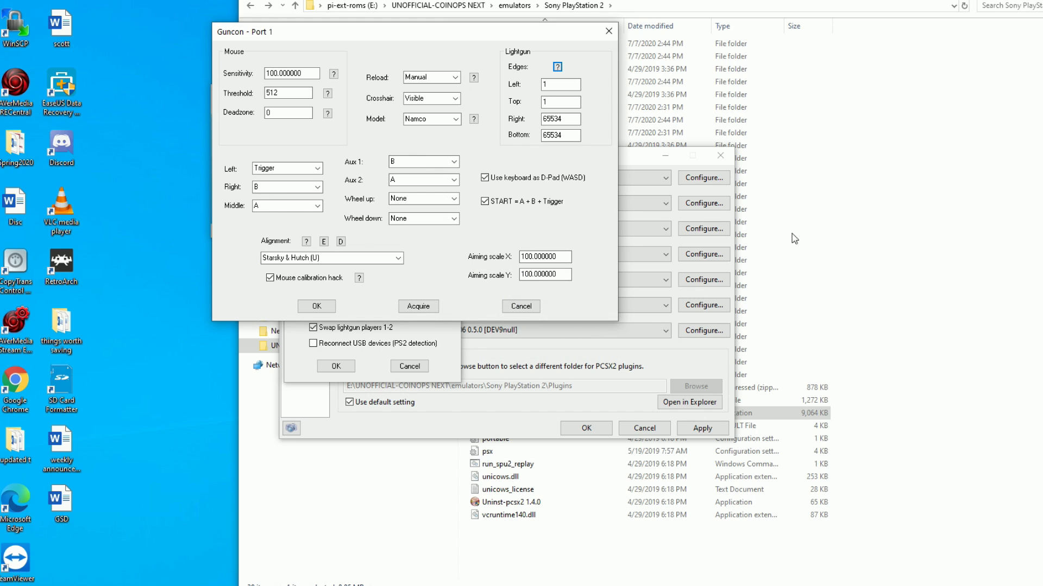
pyautogui.click(455, 78)
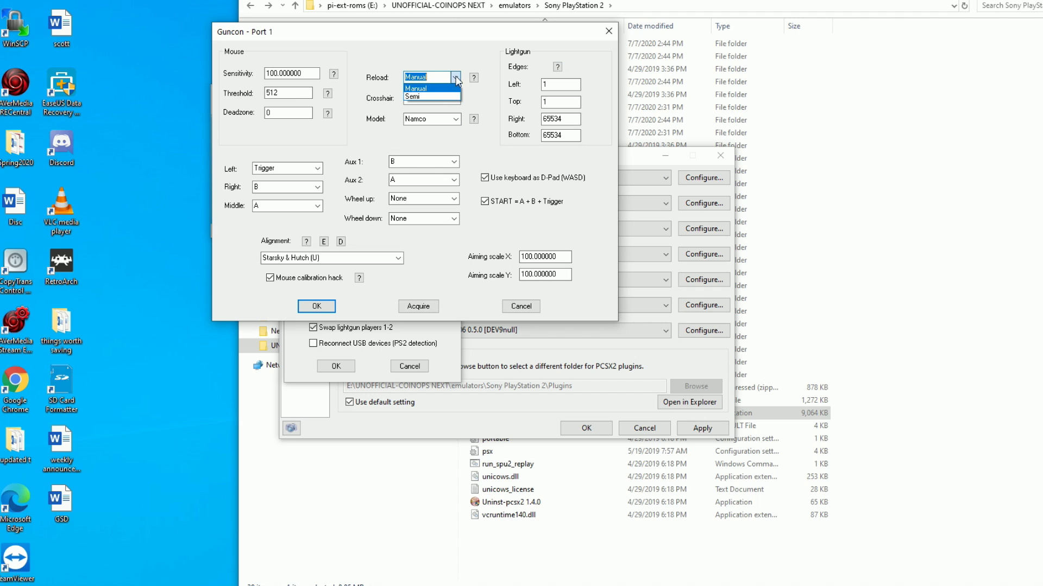
pyautogui.click(459, 77)
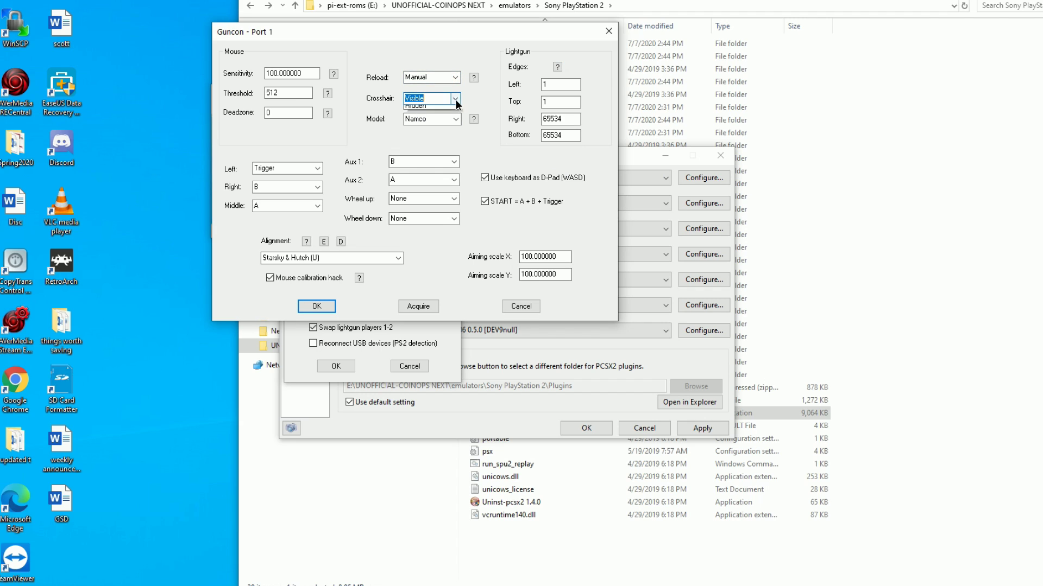
pyautogui.click(443, 111)
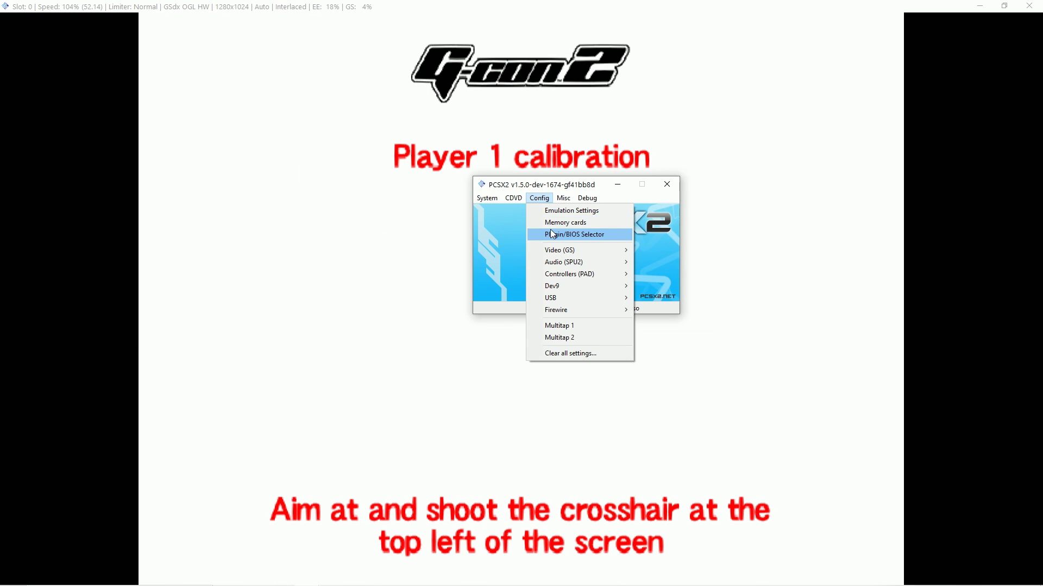
# Step: Reopen the USB plugin's Port 1 Guncon settings during the game's calibration and acquire the lightgun device, declining the use of a gamepad
pyautogui.click(577, 233)
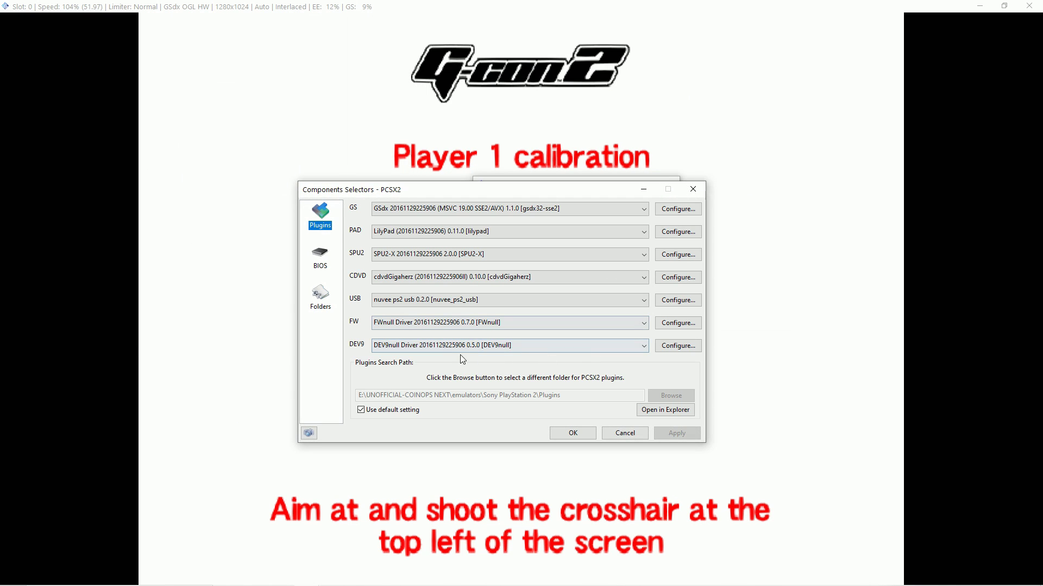
pyautogui.click(678, 300)
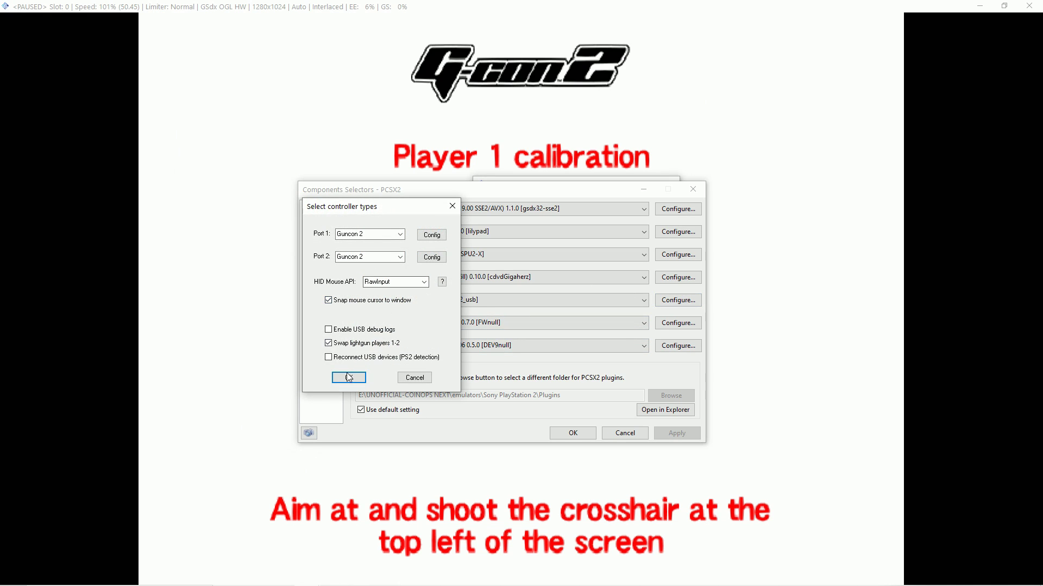
pyautogui.click(431, 235)
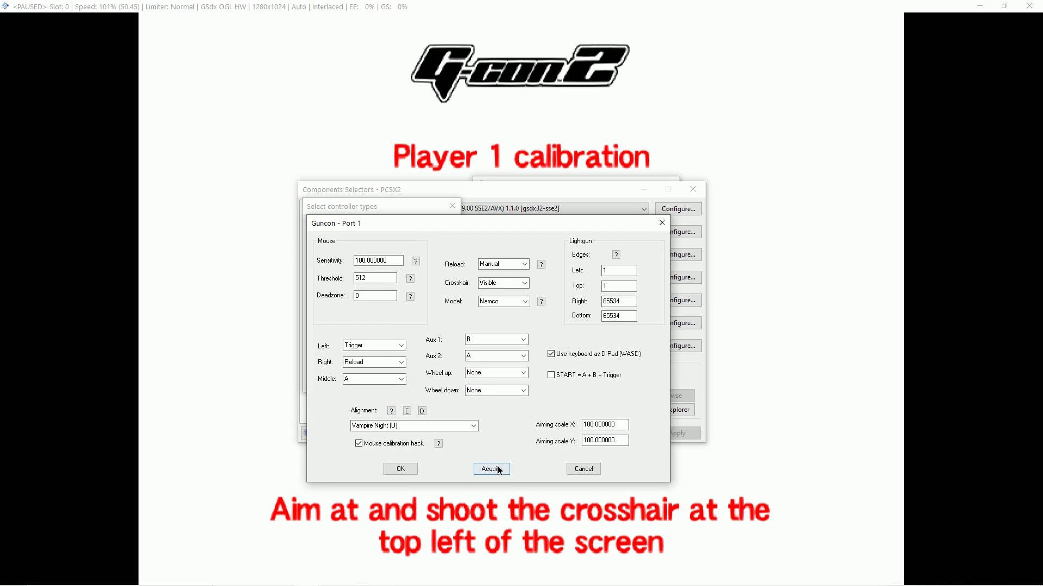
pyautogui.click(492, 469)
pyautogui.click(556, 320)
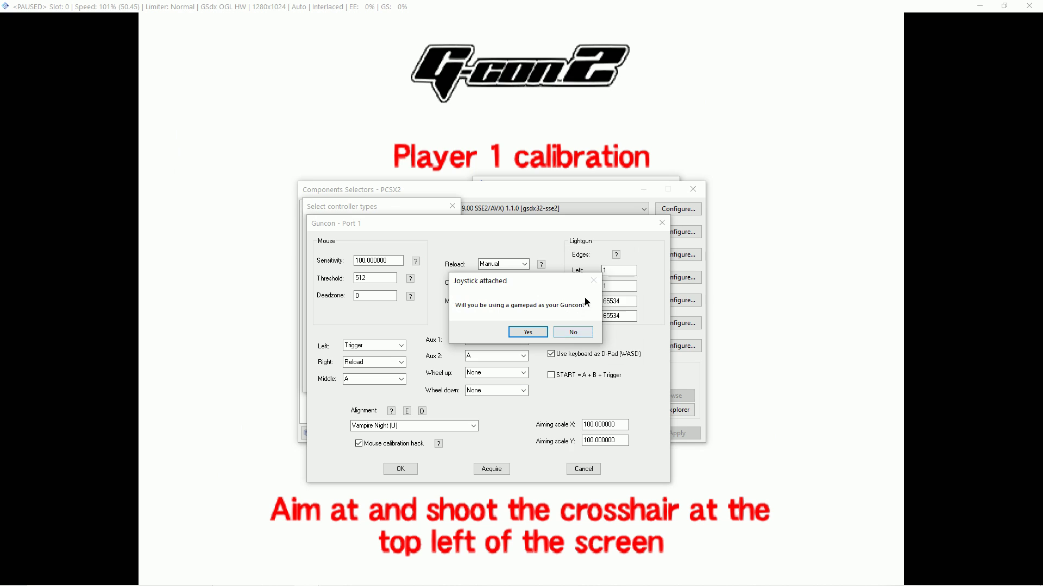
pyautogui.click(577, 336)
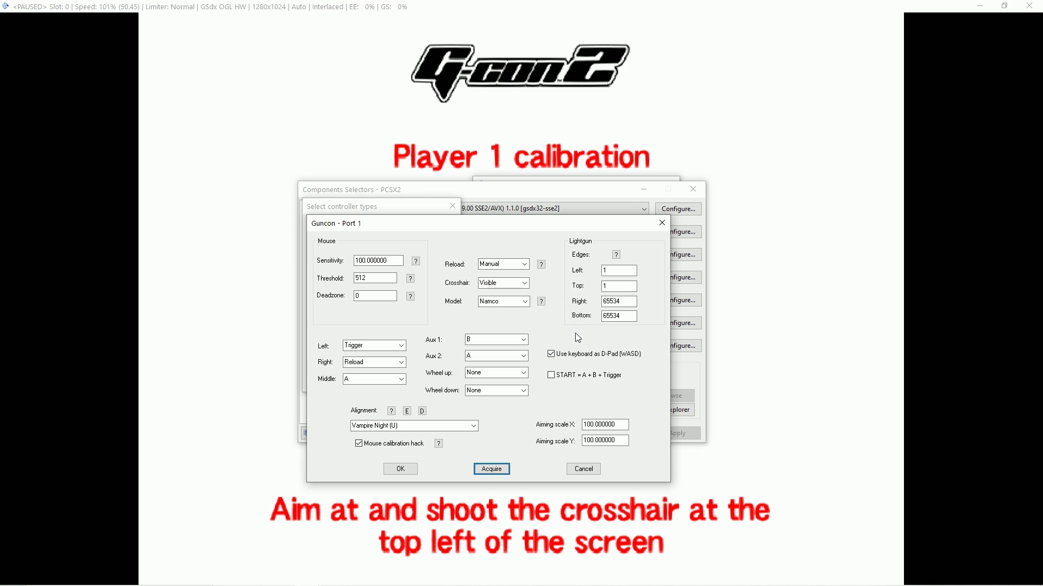
pyautogui.click(560, 360)
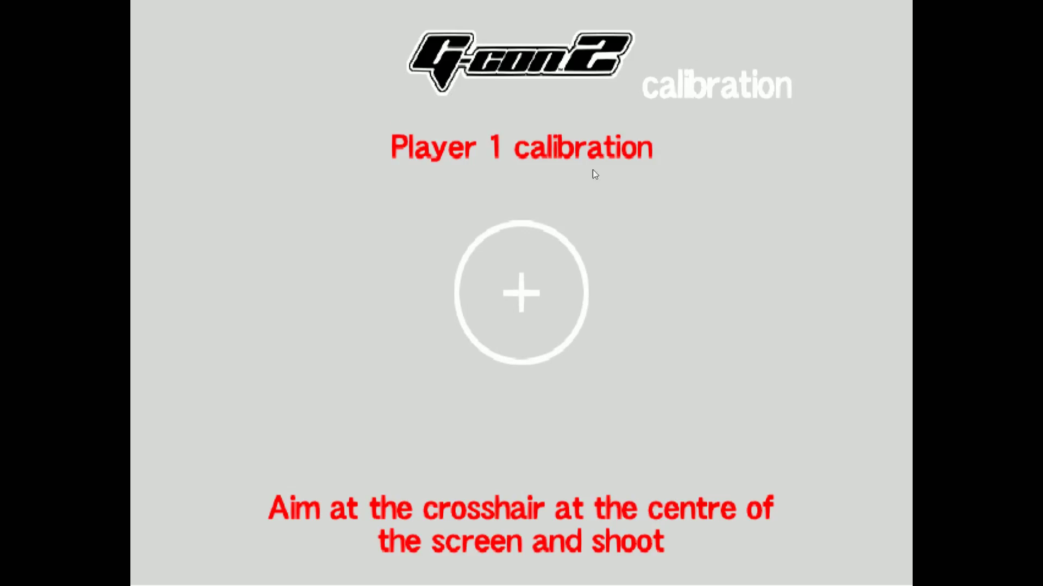
# Step: Calibrate Player 1's aim on the centre crosshair and test the lightgun by shooting the approaching enemy
pyautogui.click(522, 293)
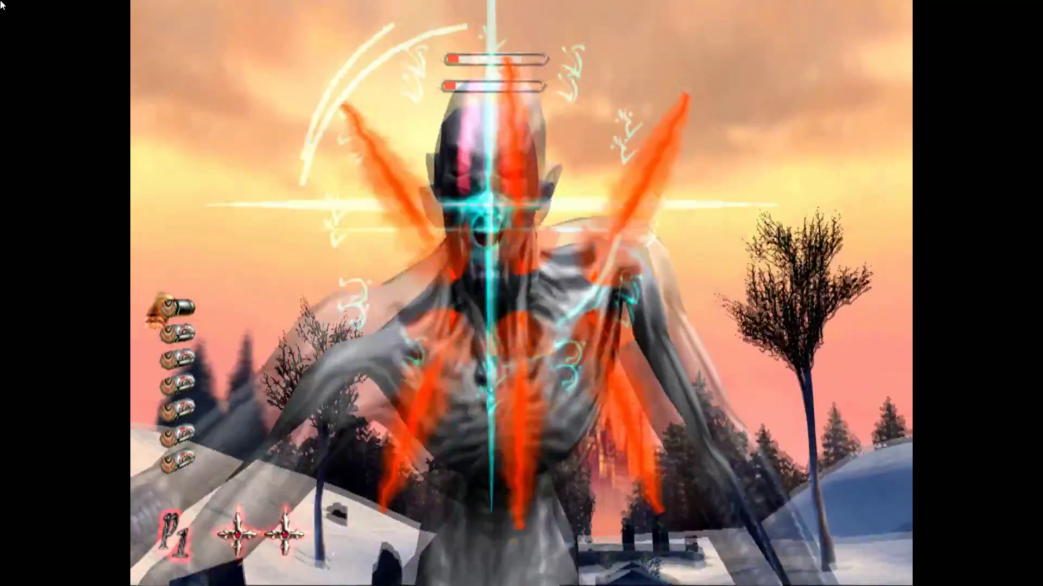
pyautogui.click(530, 315)
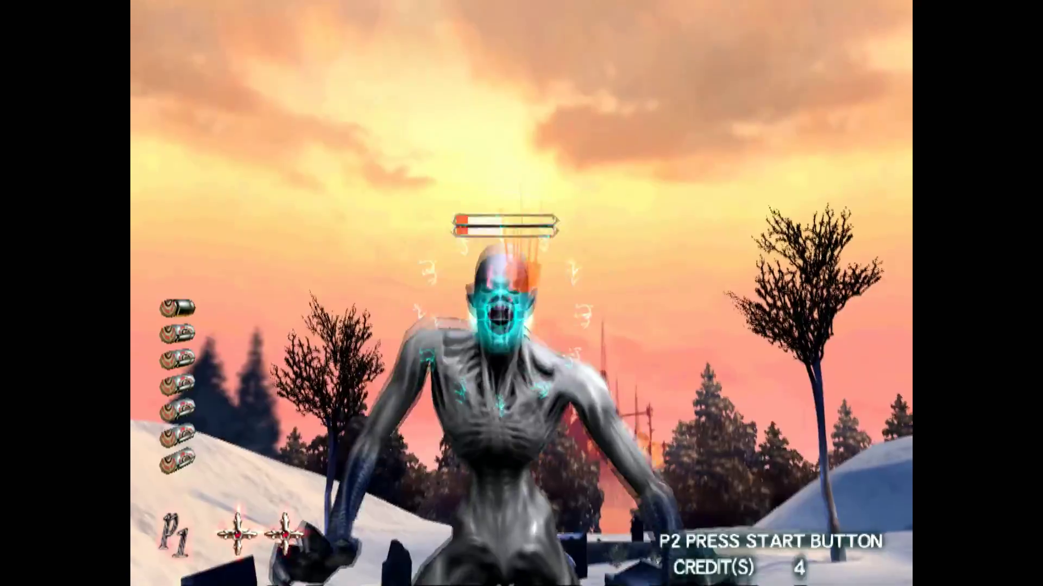
pyautogui.click(529, 312)
pyautogui.click(519, 331)
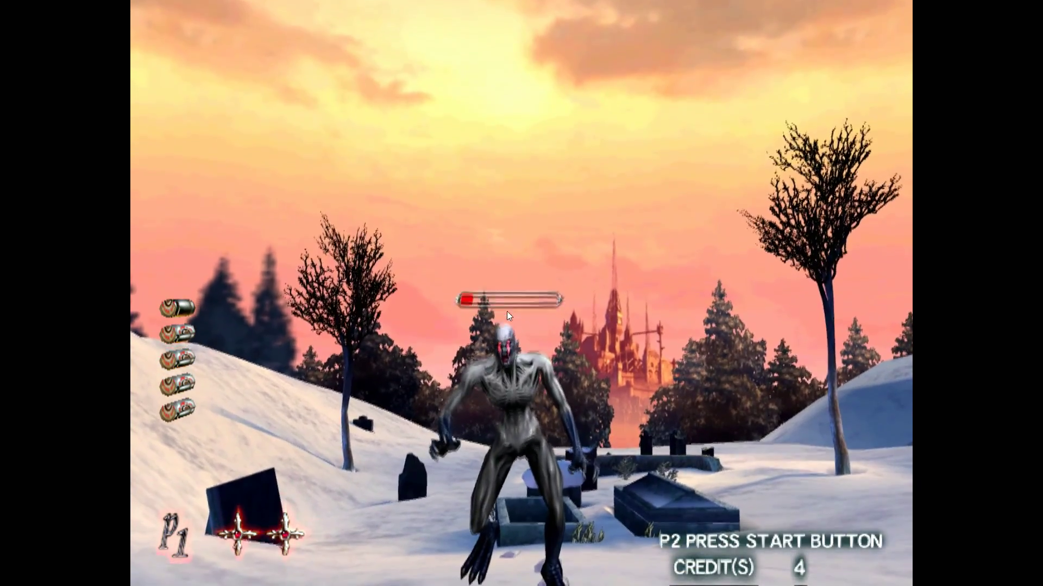
pyautogui.click(510, 334)
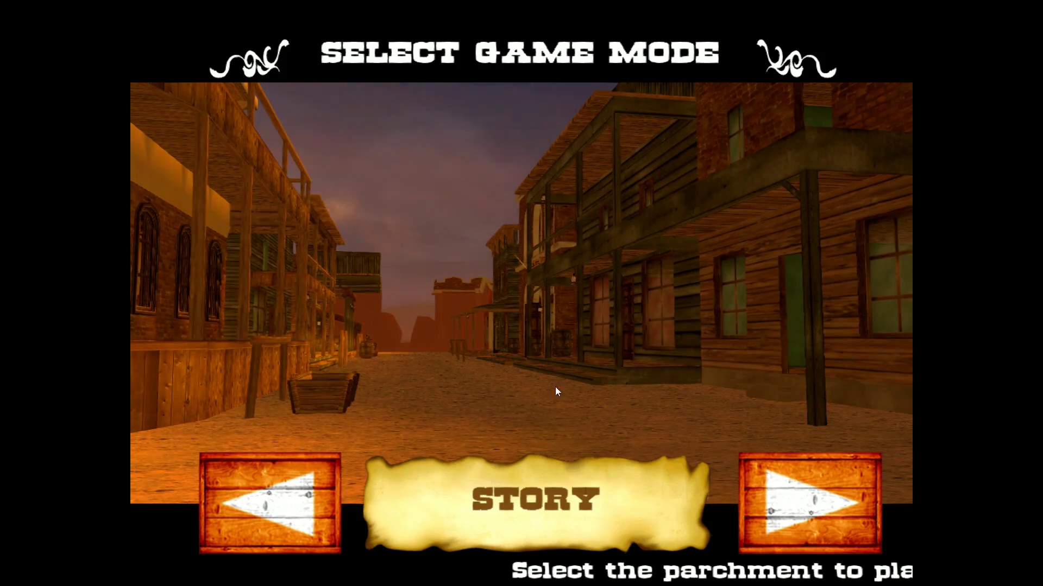
# Step: Start the Bank Bust-Out level in Arcade Mode at the first difficulty option
pyautogui.click(814, 496)
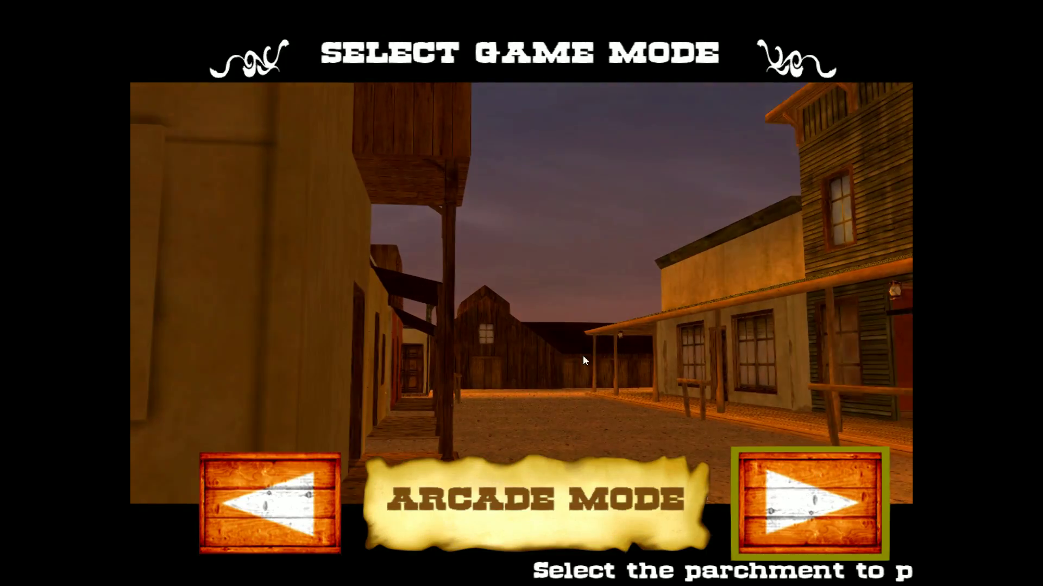
pyautogui.click(536, 485)
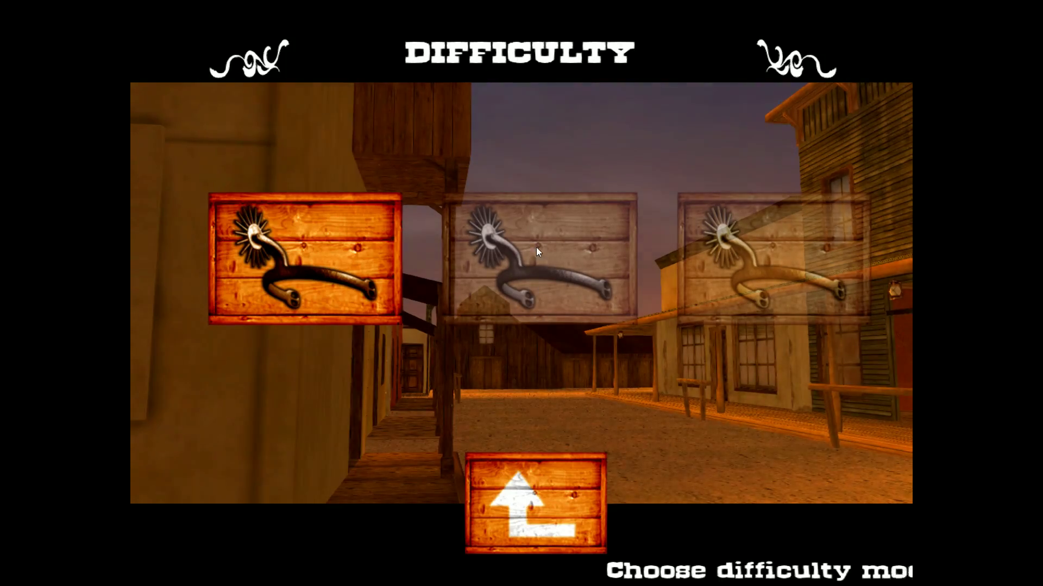
pyautogui.click(332, 260)
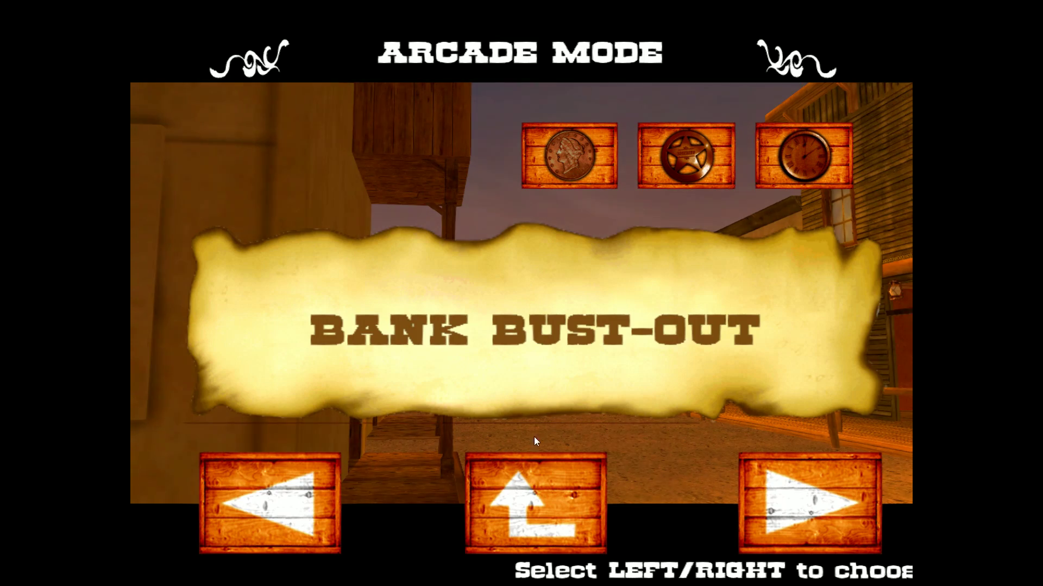
pyautogui.click(514, 415)
pyautogui.click(543, 285)
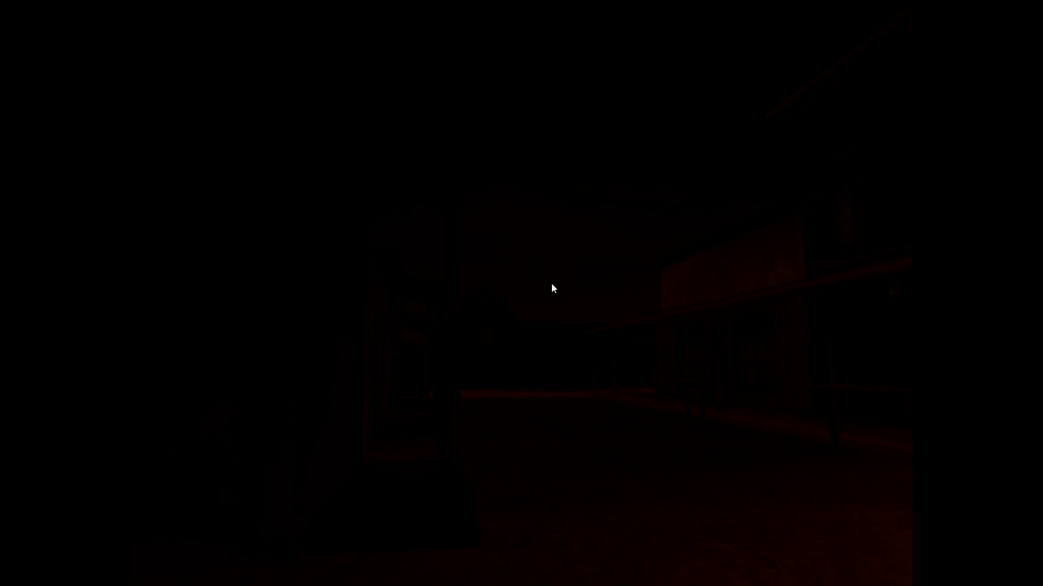